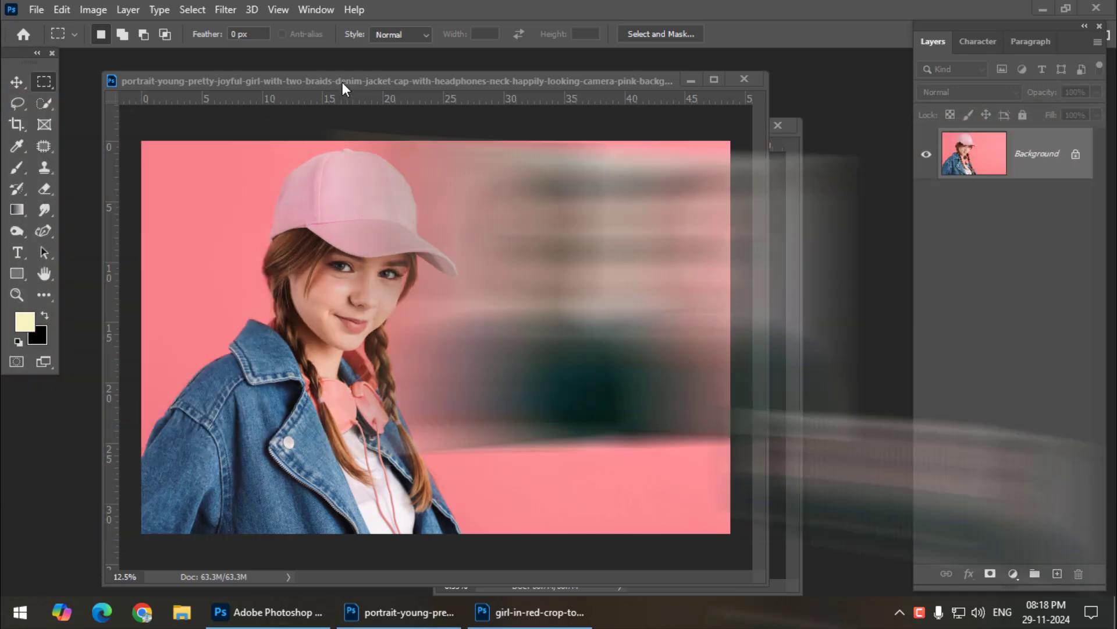
- Select the girl's pink cap with the Object Selection Tool in Lasso mode
mouse_move(342, 82)
left_mouse_down()
mouse_move(344, 127)
mouse_move(333, 89)
left_mouse_up()
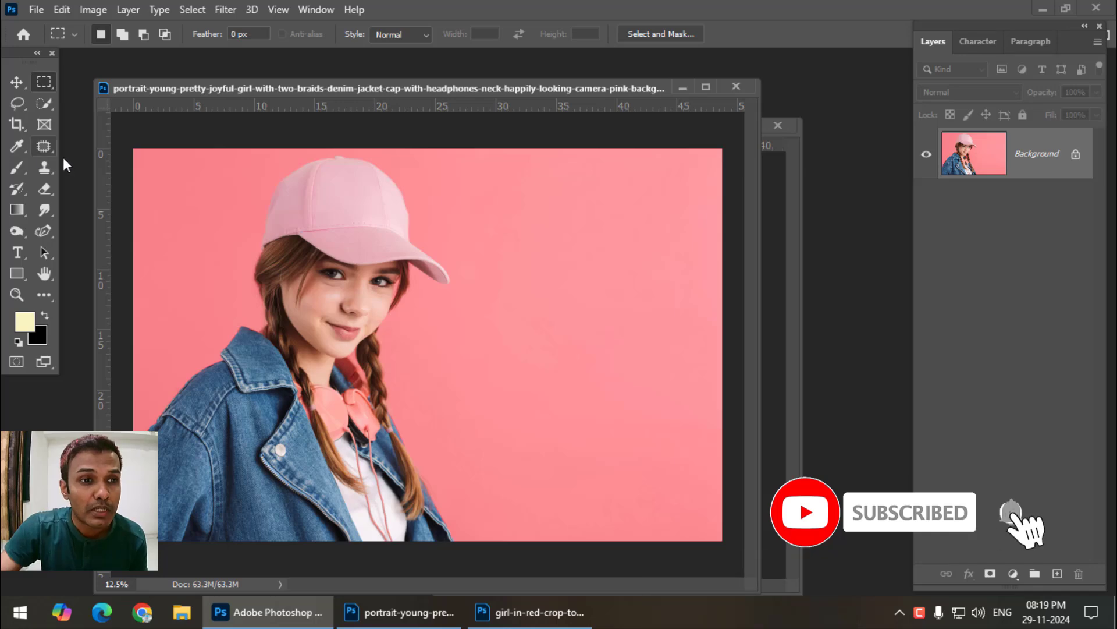
right_click(16, 105)
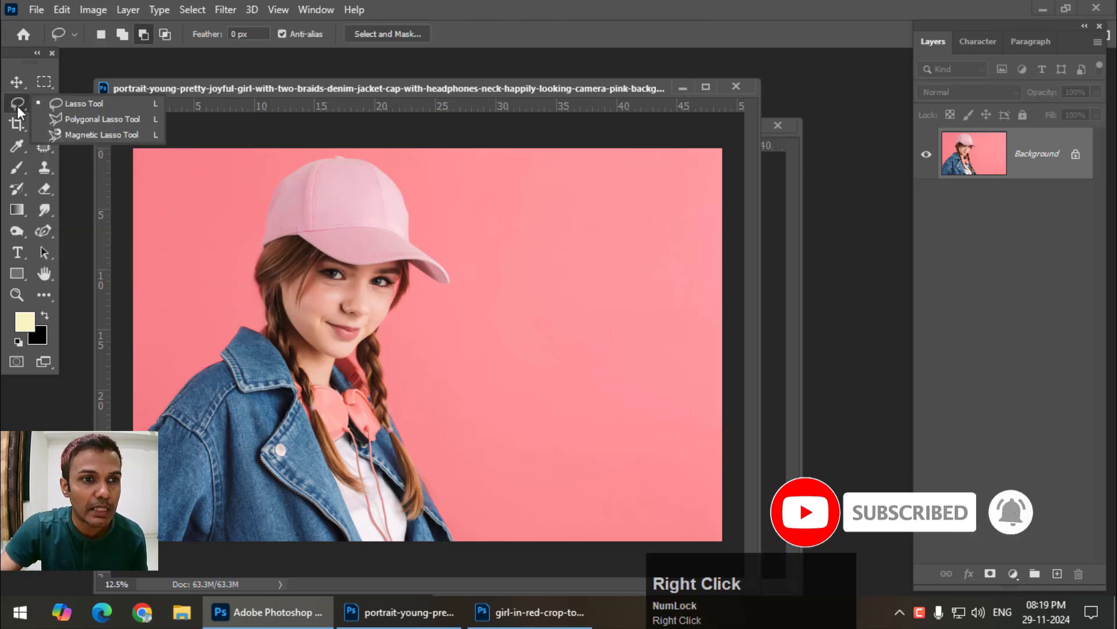
left_click(68, 105)
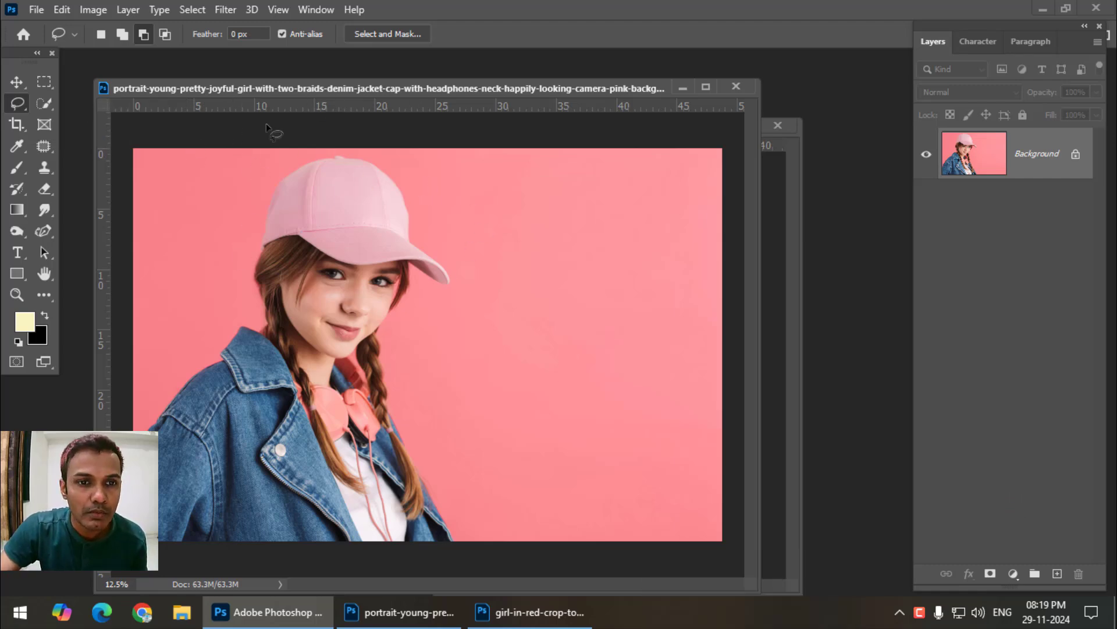
right_click(42, 103)
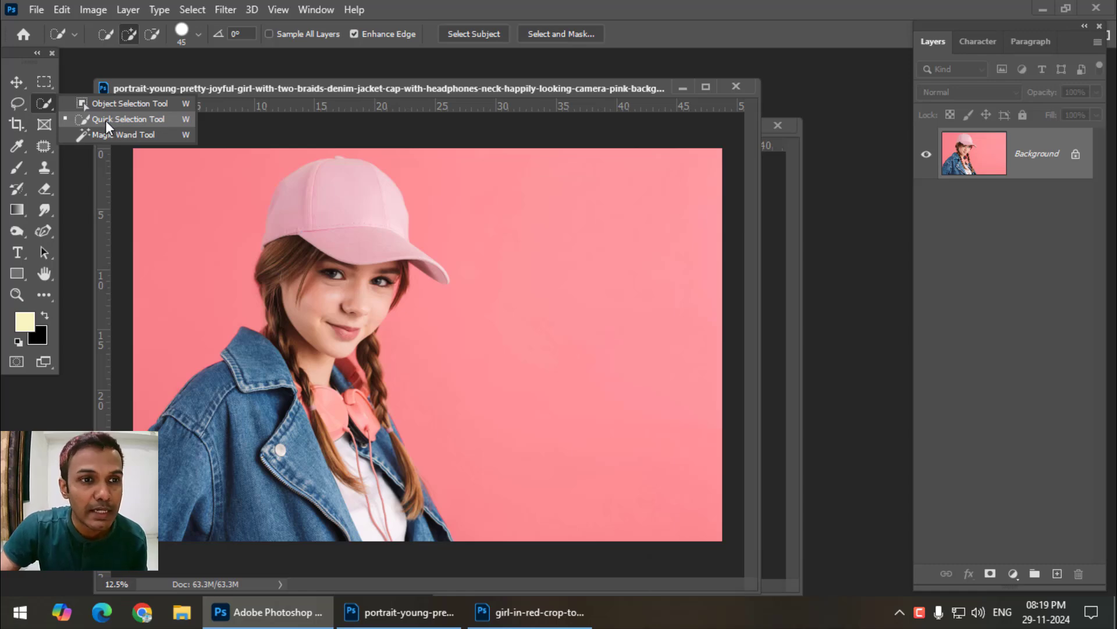
left_click(110, 103)
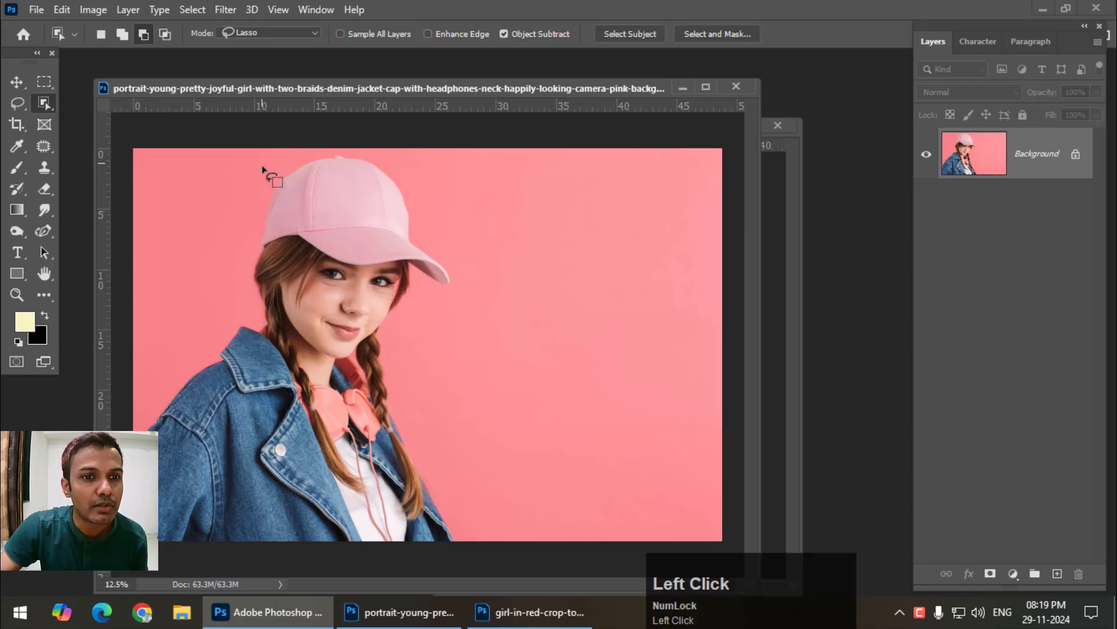
mouse_move(263, 168)
left_mouse_down()
mouse_move(246, 192)
mouse_move(245, 263)
mouse_move(285, 253)
mouse_move(308, 273)
mouse_move(397, 282)
mouse_move(428, 301)
mouse_move(455, 277)
mouse_move(427, 184)
mouse_move(399, 160)
mouse_move(312, 152)
mouse_move(263, 168)
left_mouse_up()
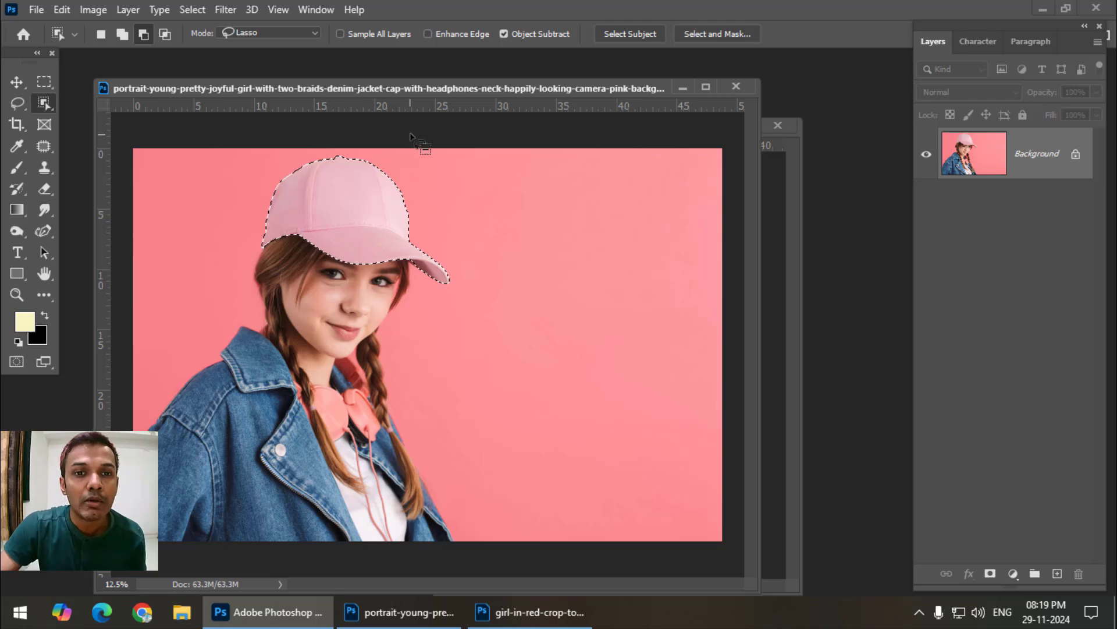
- Copy the selected cap onto its own new layer and check it by toggling the Background layer's visibility
key("ctrl")
key("ctrl+j")
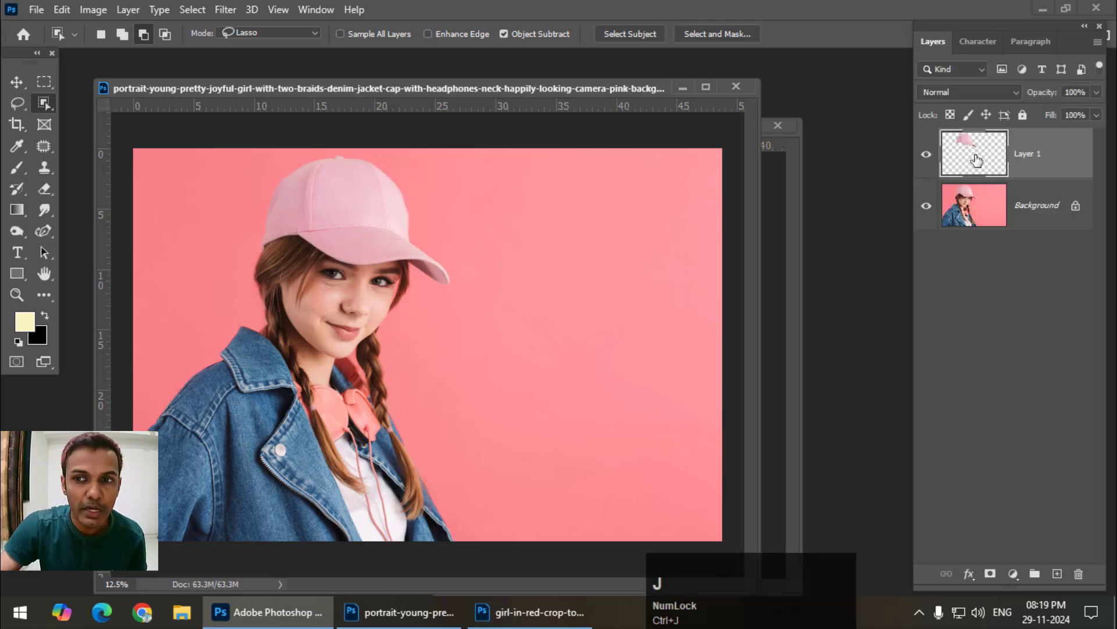
left_click(928, 206)
left_click(928, 207)
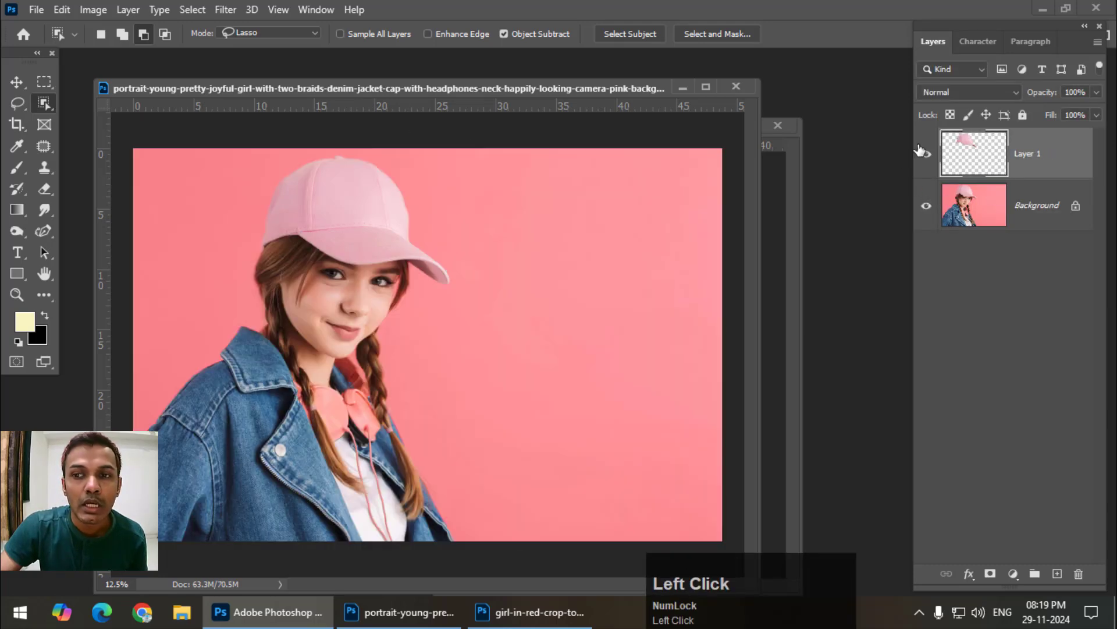
- Add a Black & White adjustment layer above the cap layer and clip it to the cap
left_click_drag(954, 27, 946, 27)
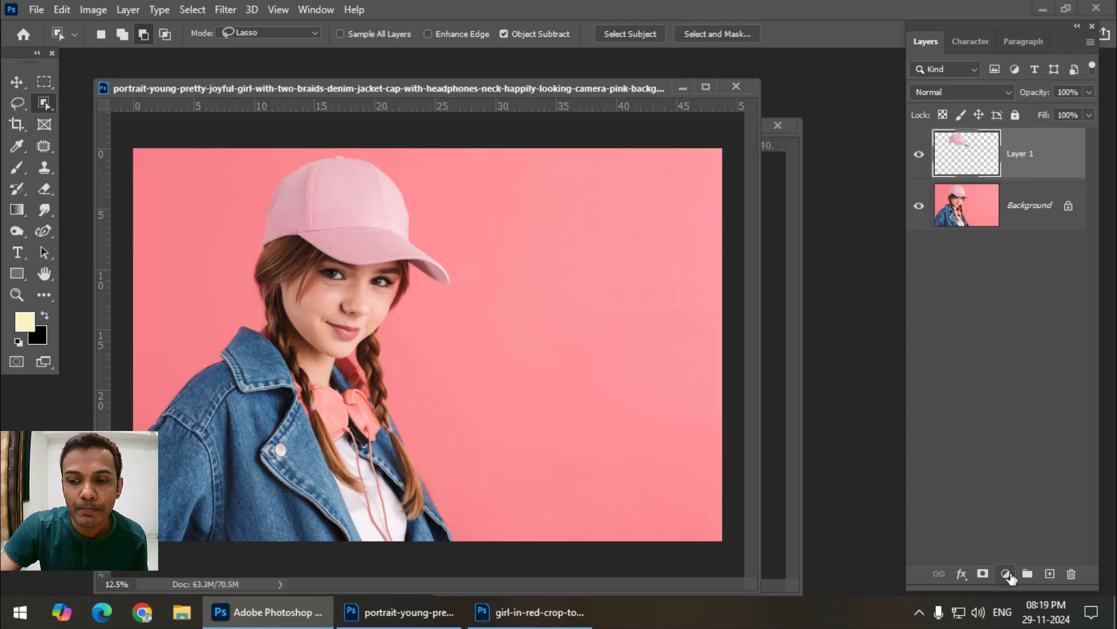
left_click(1007, 574)
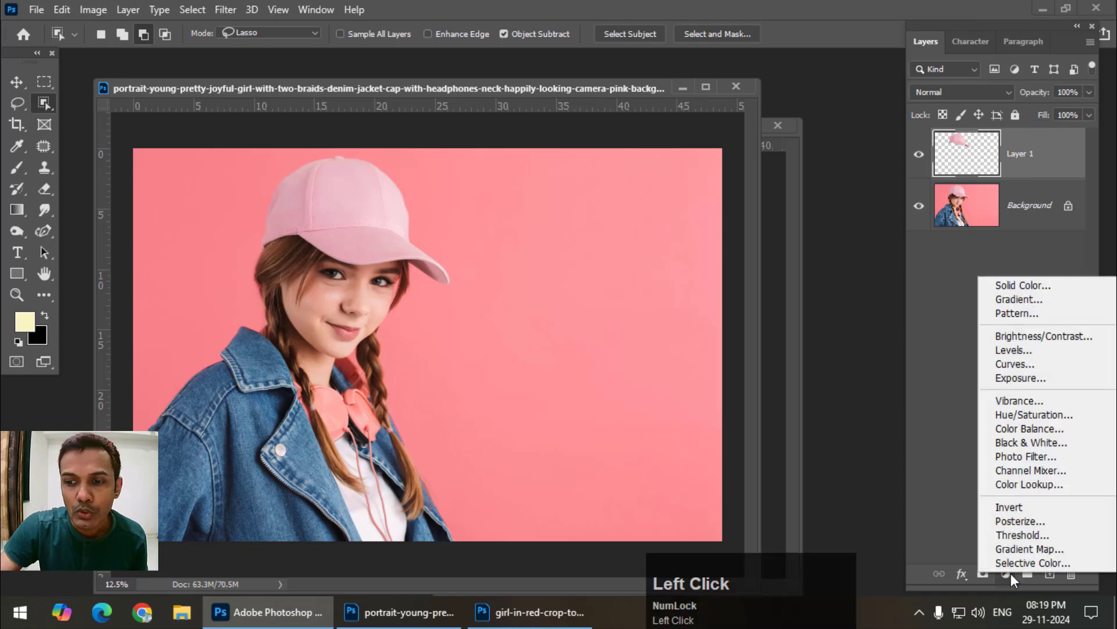
left_click(1028, 442)
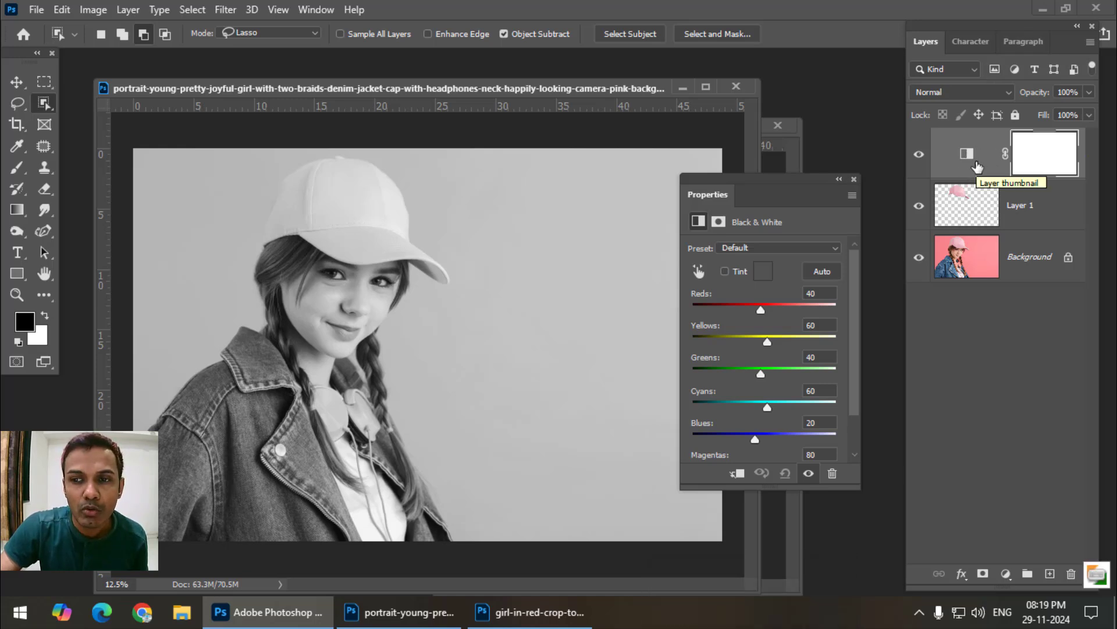
right_click(1081, 167)
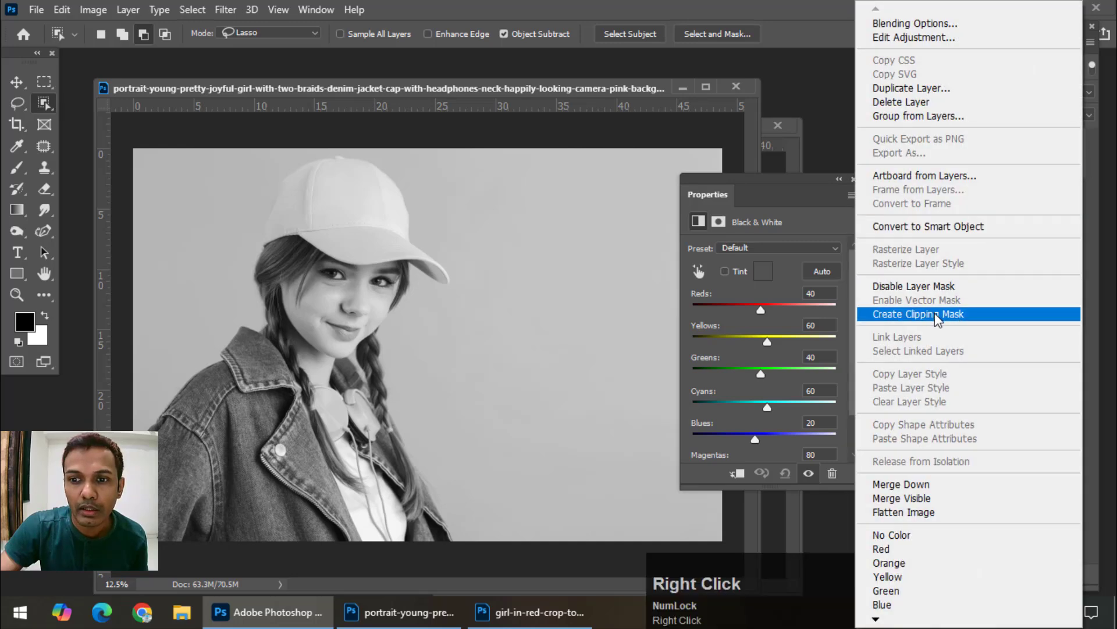
left_click(935, 314)
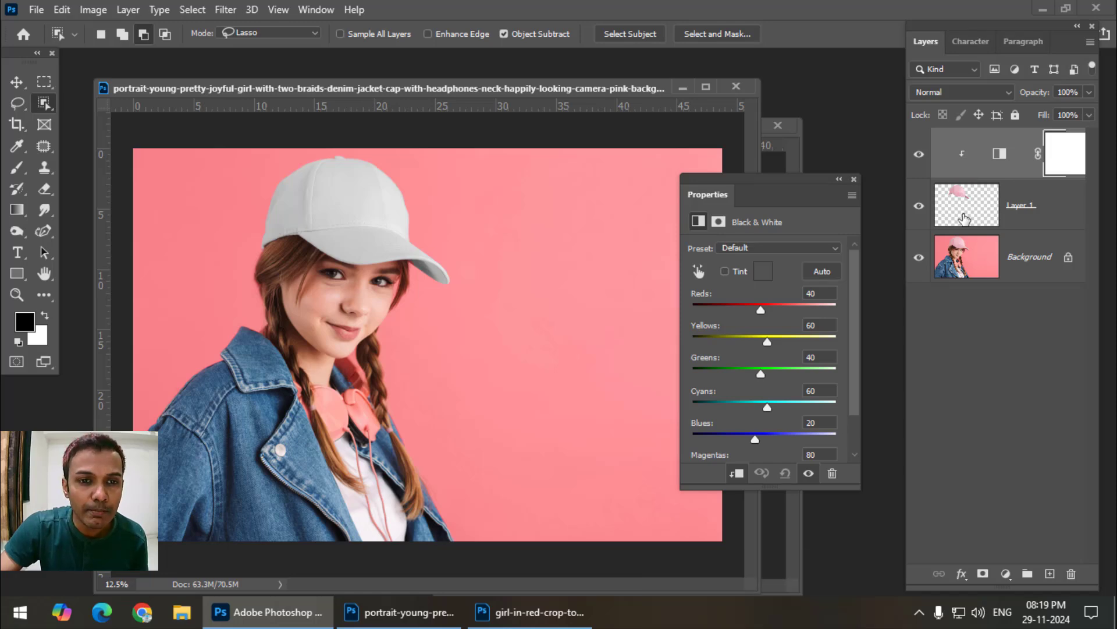
- Add a Solid Color fill layer in blue #1a5699 above the Black & White adjustment and clip it to the cap
left_click_drag(766, 182, 788, 234)
left_click(1006, 575)
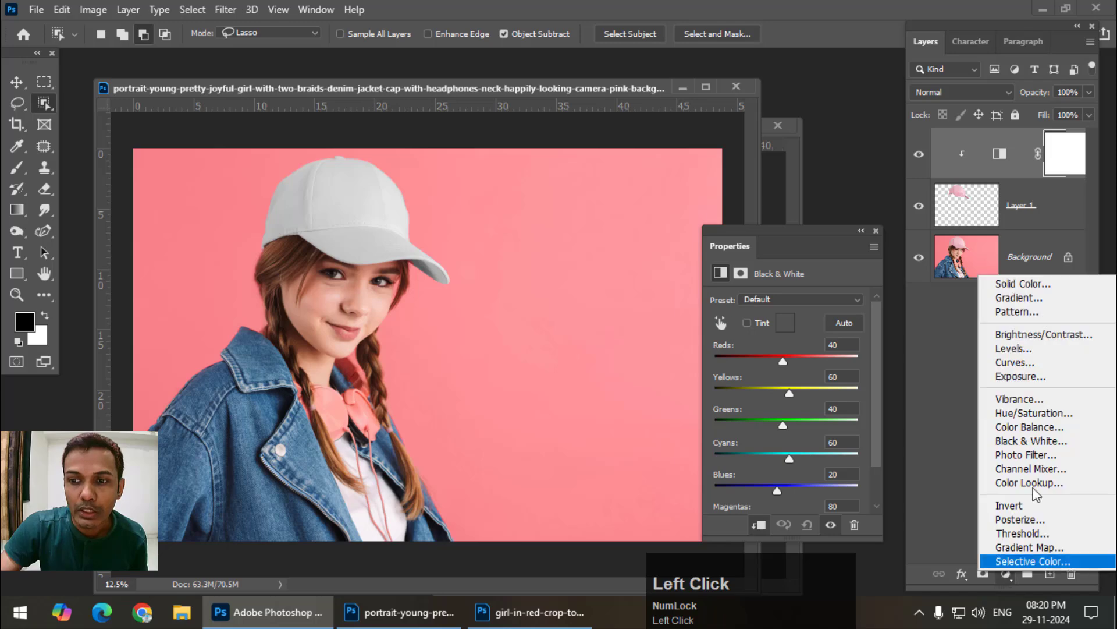
left_click(1030, 283)
left_click_drag(679, 141, 395, 166)
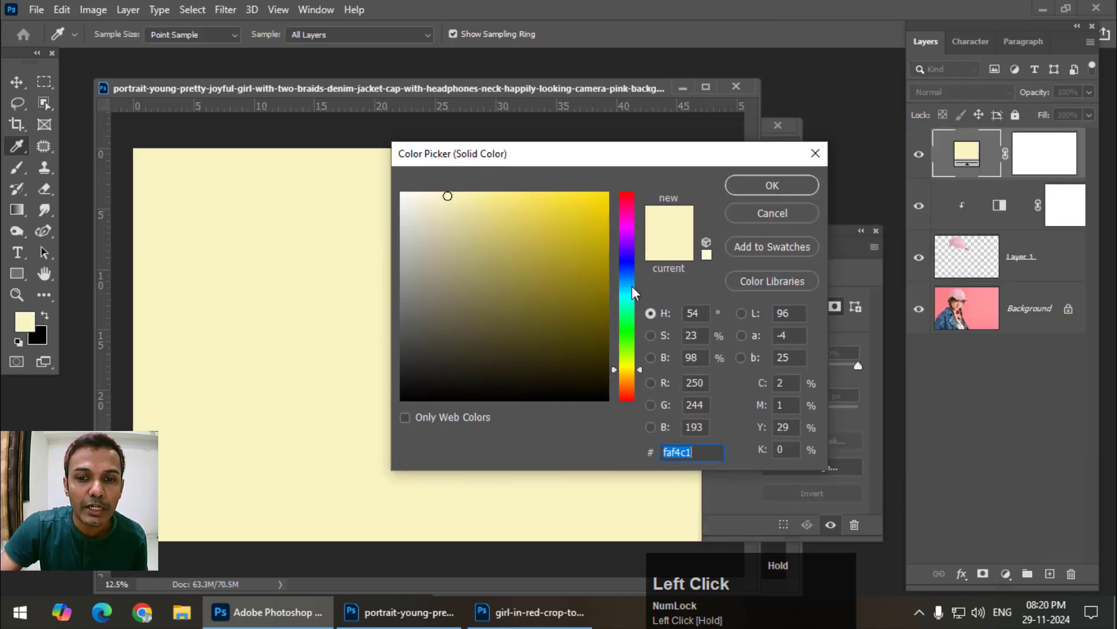
left_click(627, 278)
left_click_drag(579, 282, 574, 275)
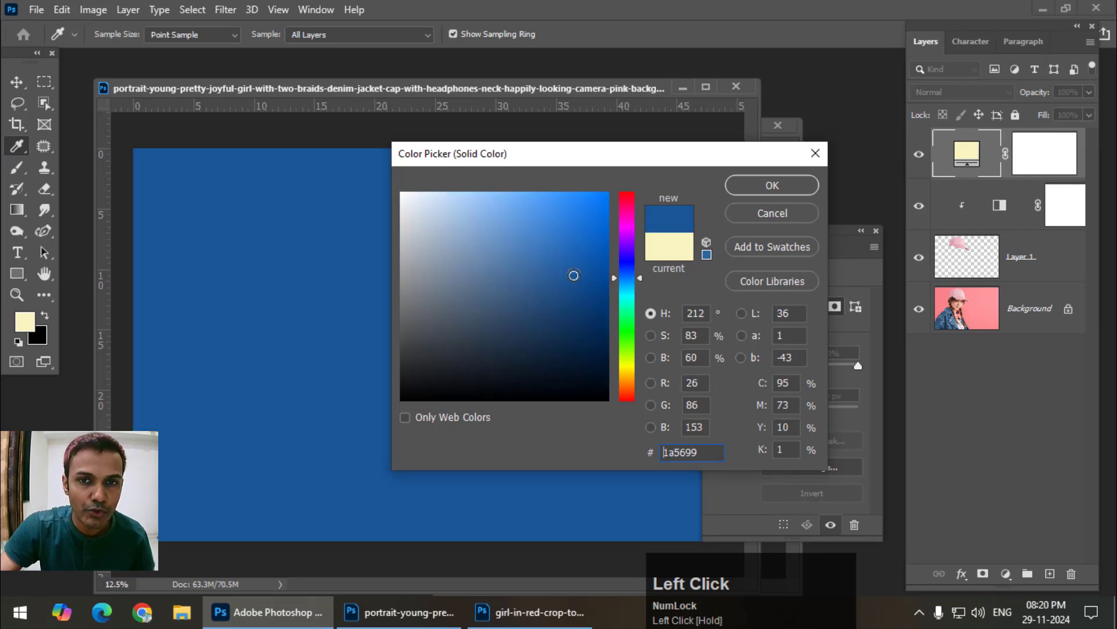
left_click(762, 185)
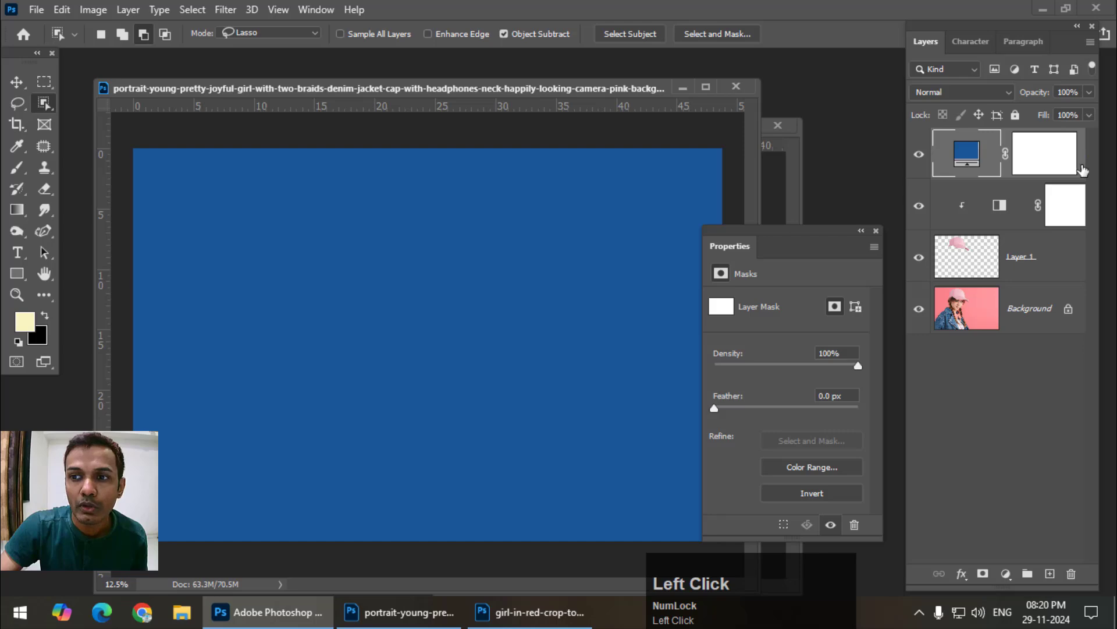
right_click(1083, 168)
left_click(968, 320)
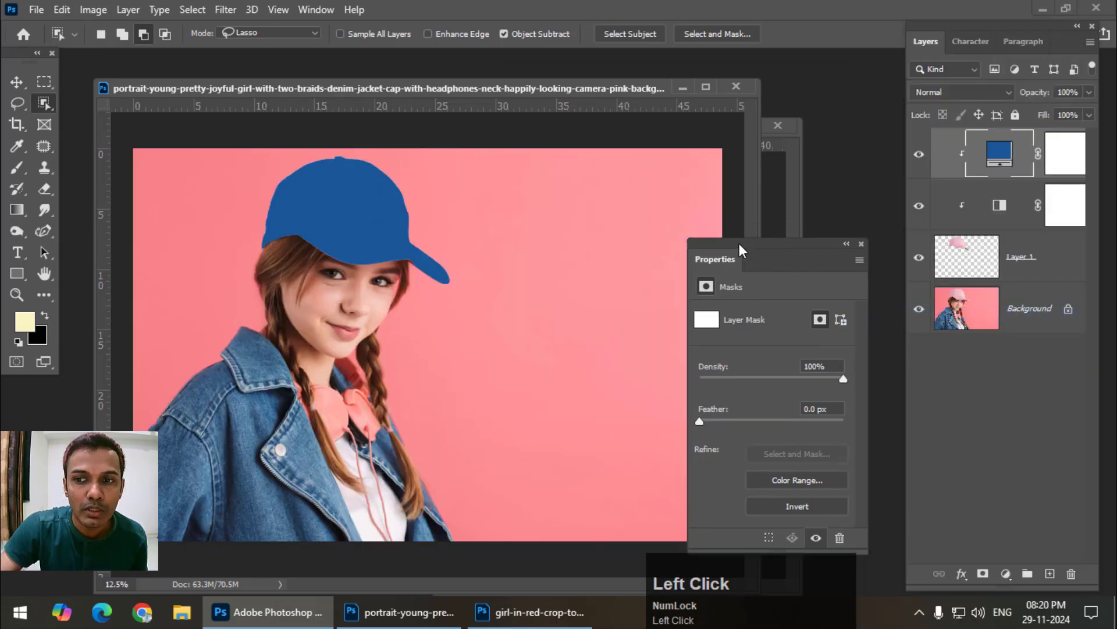
- Set the blue fill layer's blend mode to Linear Burn
left_click_drag(757, 233, 743, 247)
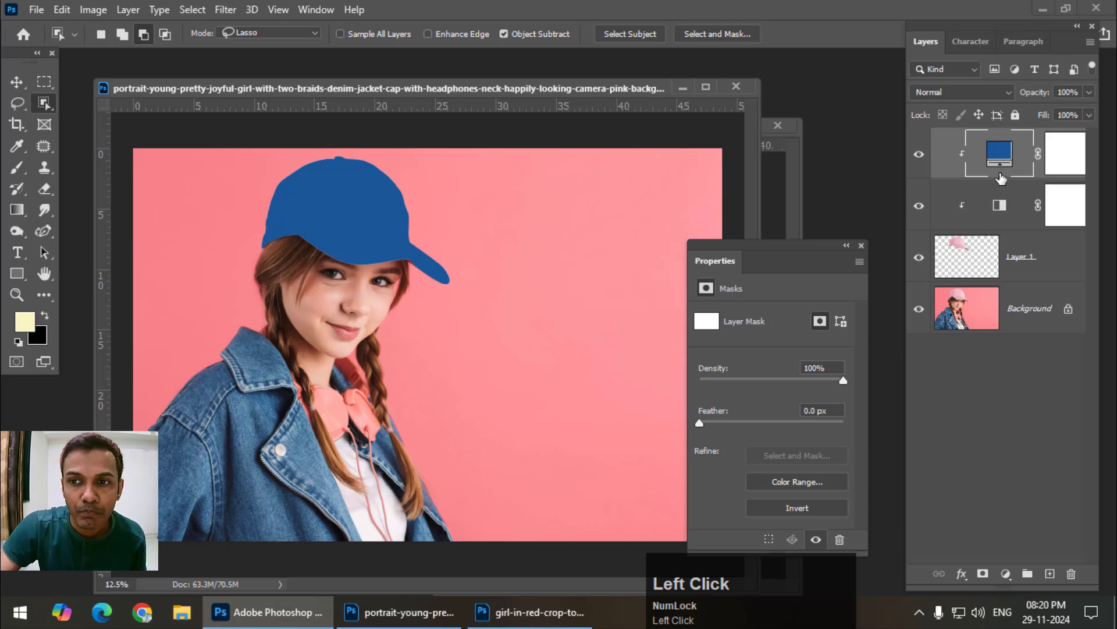
key("ctrl")
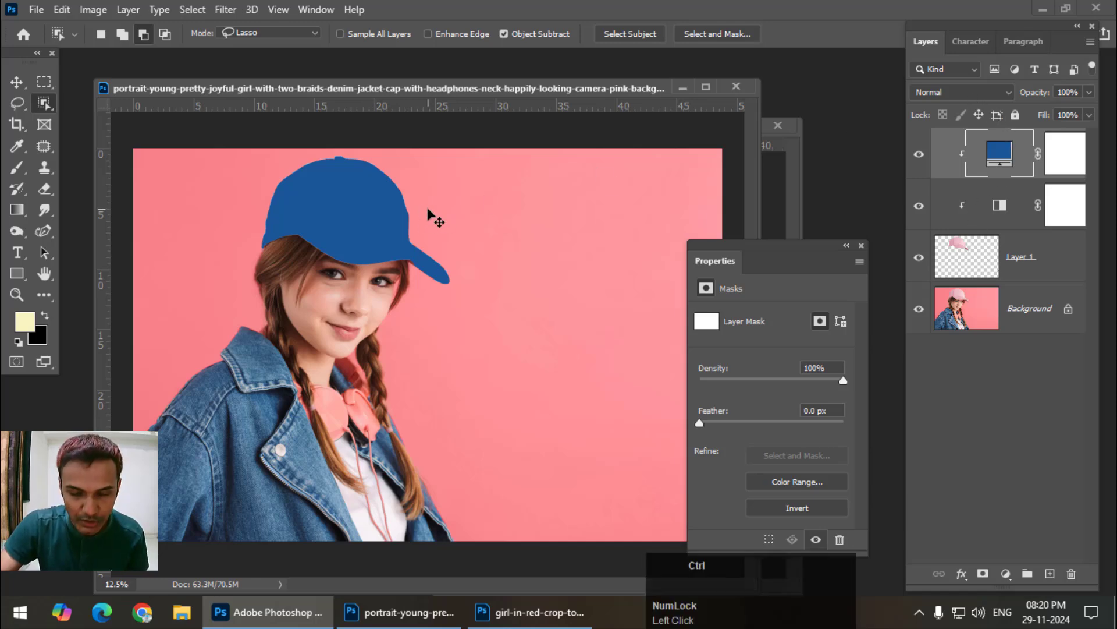
scroll(422, 261, "up", 1)
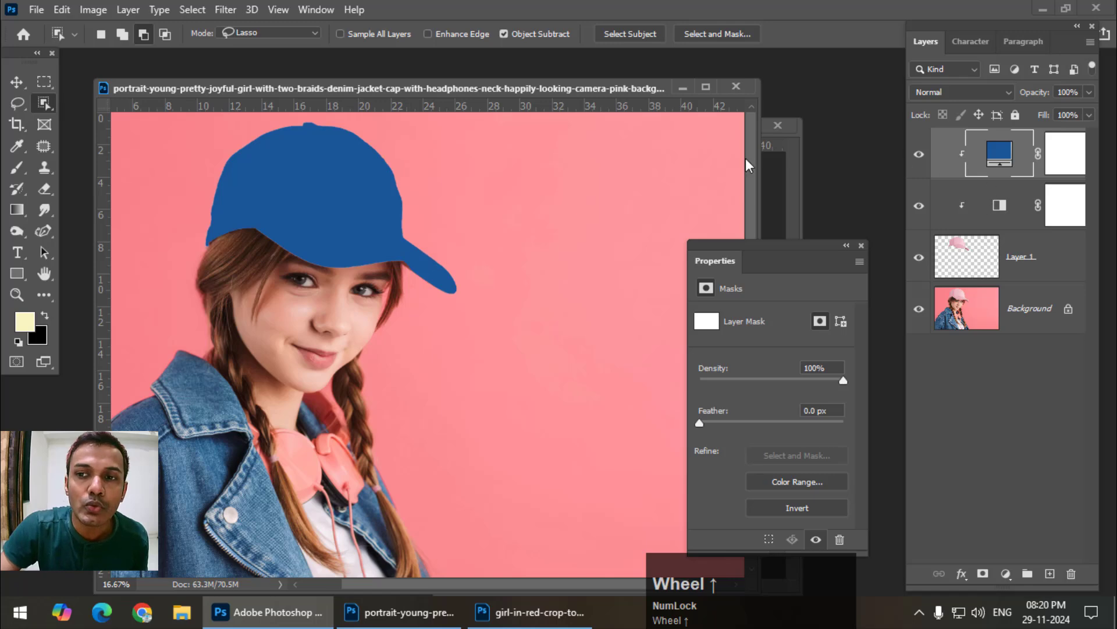
left_click(949, 92)
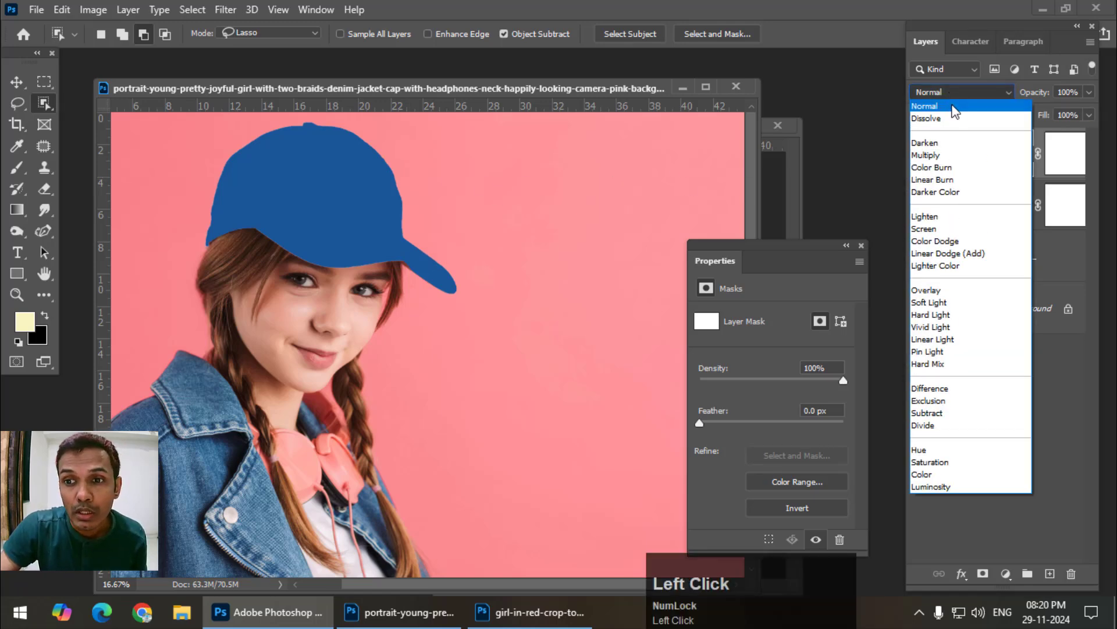
left_click(947, 182)
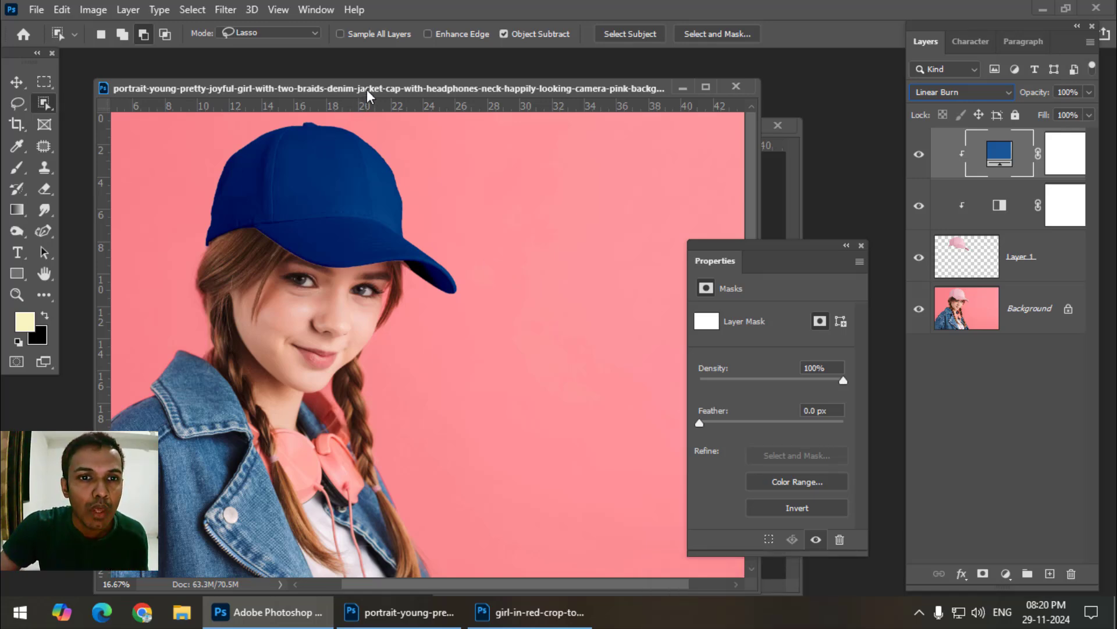
- Add a Levels adjustment layer above the blue fill and clip it to the cap
left_click_drag(366, 90, 357, 86)
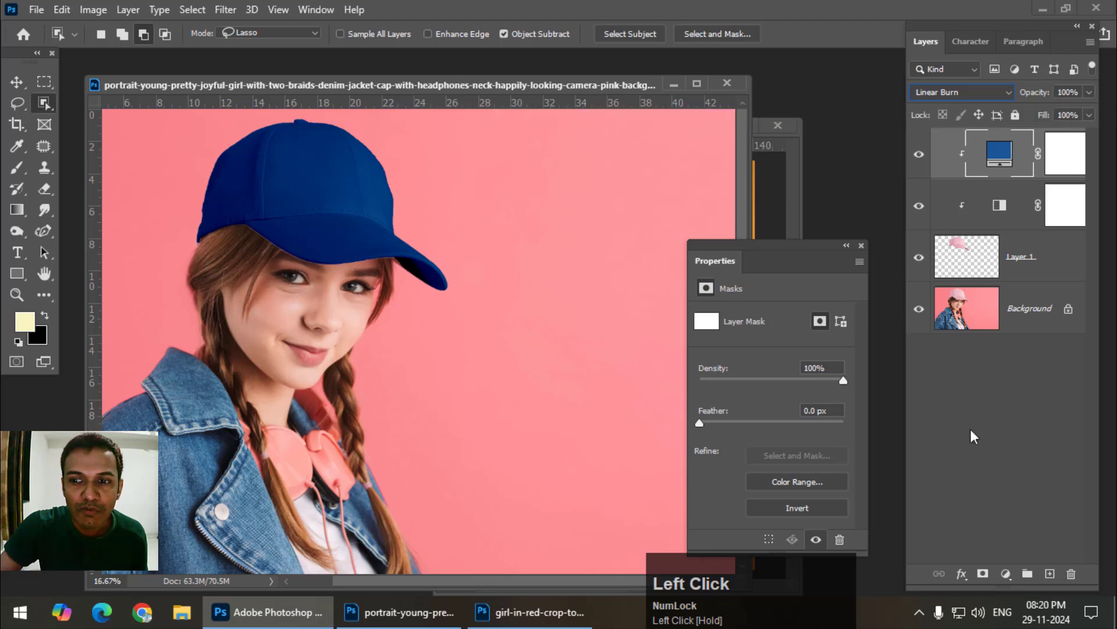
left_click(1006, 573)
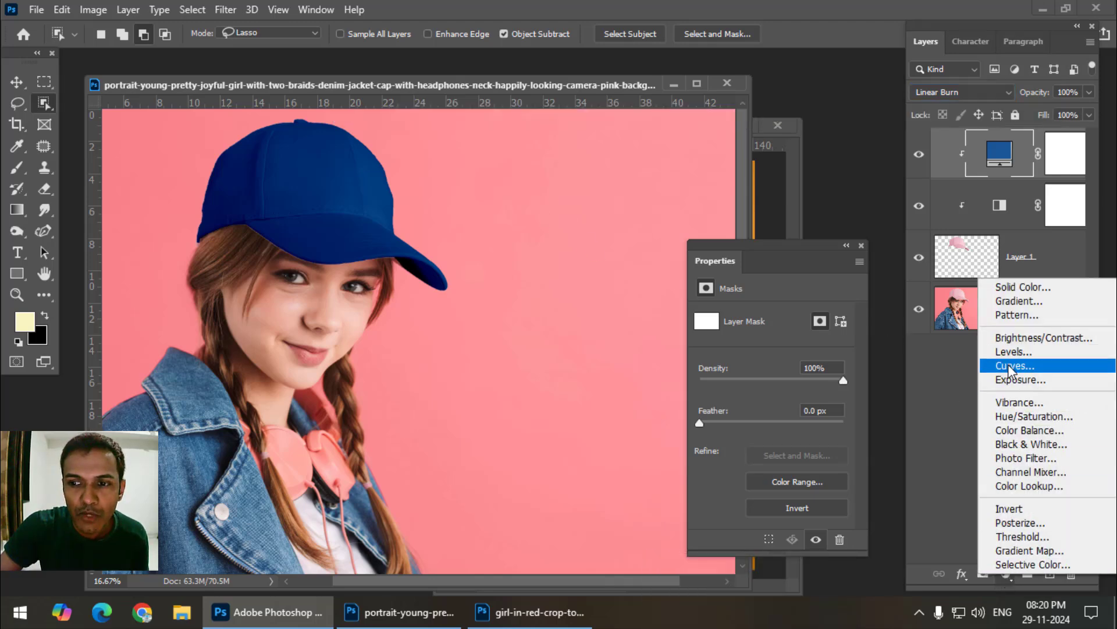
left_click(1019, 352)
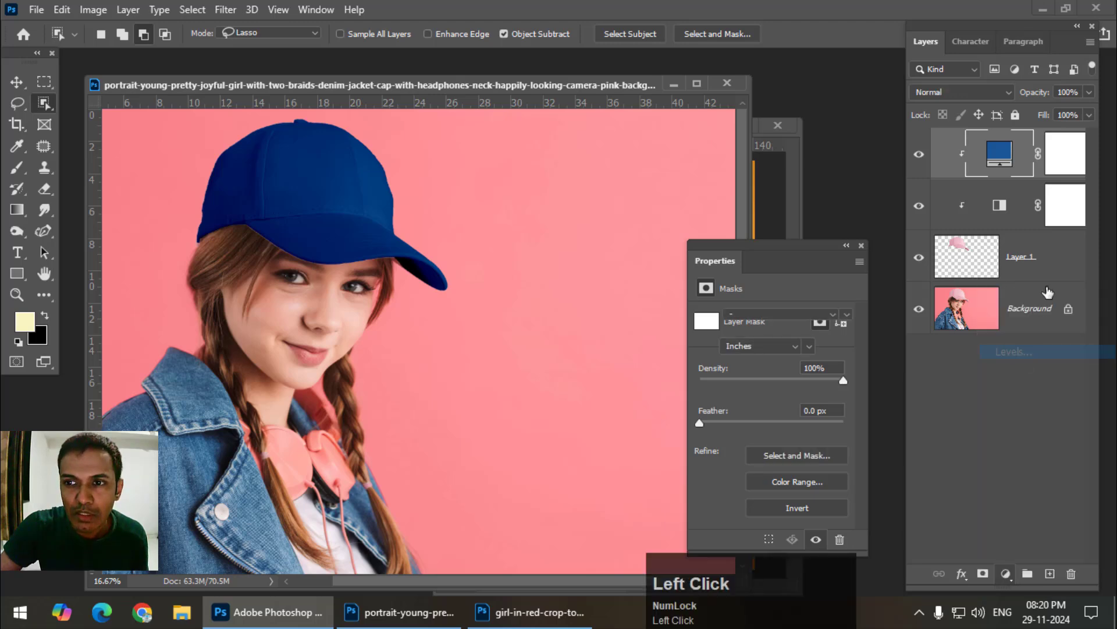
right_click(1082, 168)
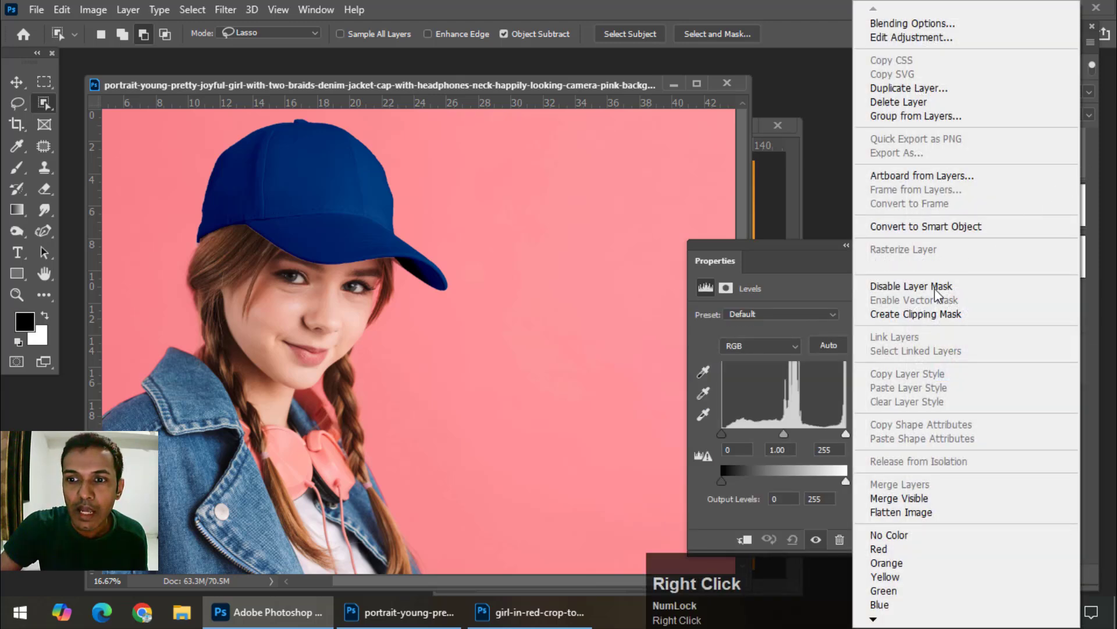
left_click(921, 314)
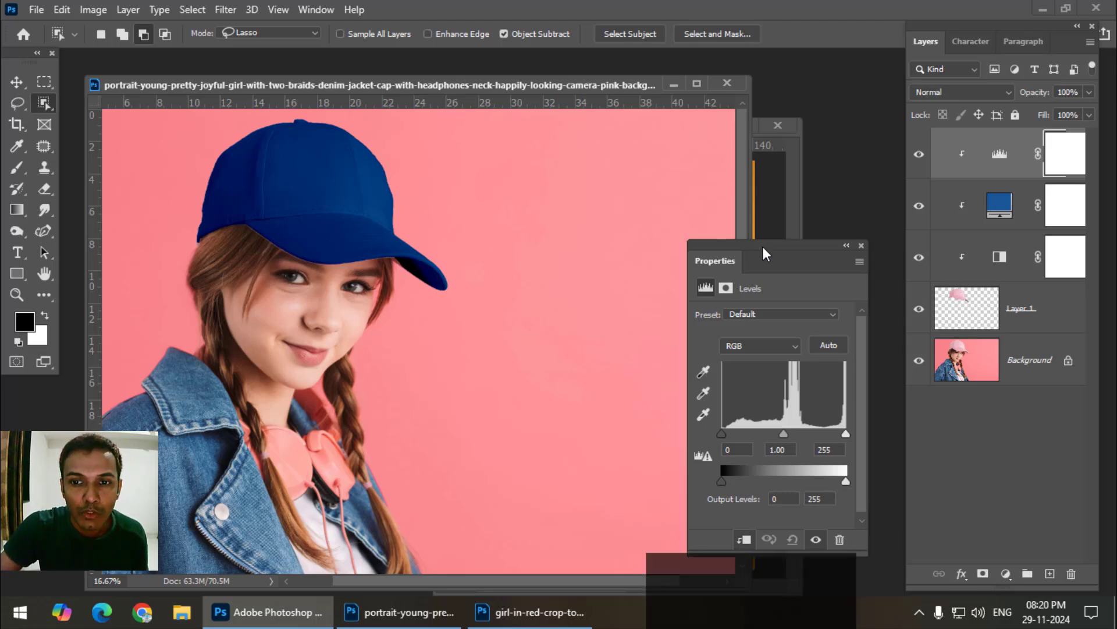
- Set the Levels white input to 191 and midtones to 0.92, then compare the cap with the adjustment hidden and shown
left_click_drag(762, 246, 776, 208)
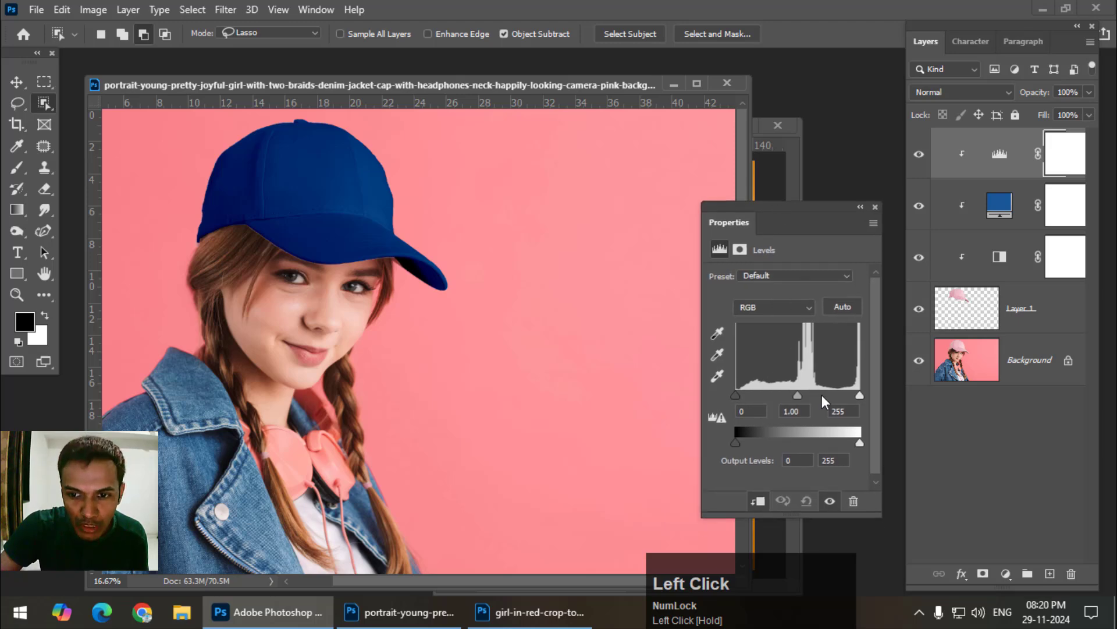
left_click_drag(862, 396, 830, 394)
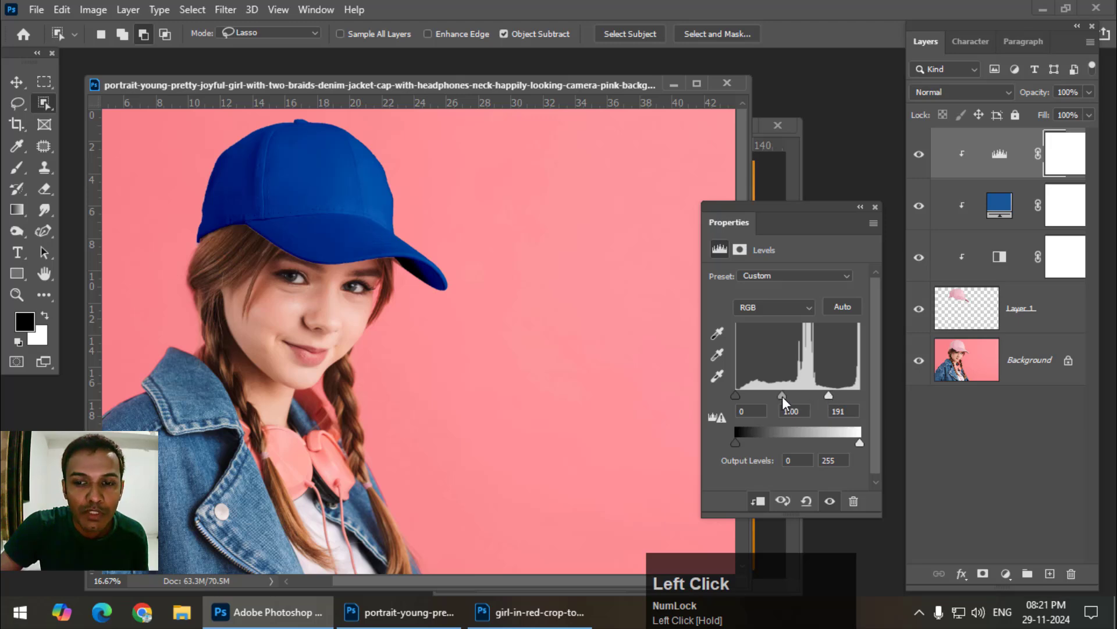
left_click_drag(784, 396, 783, 397)
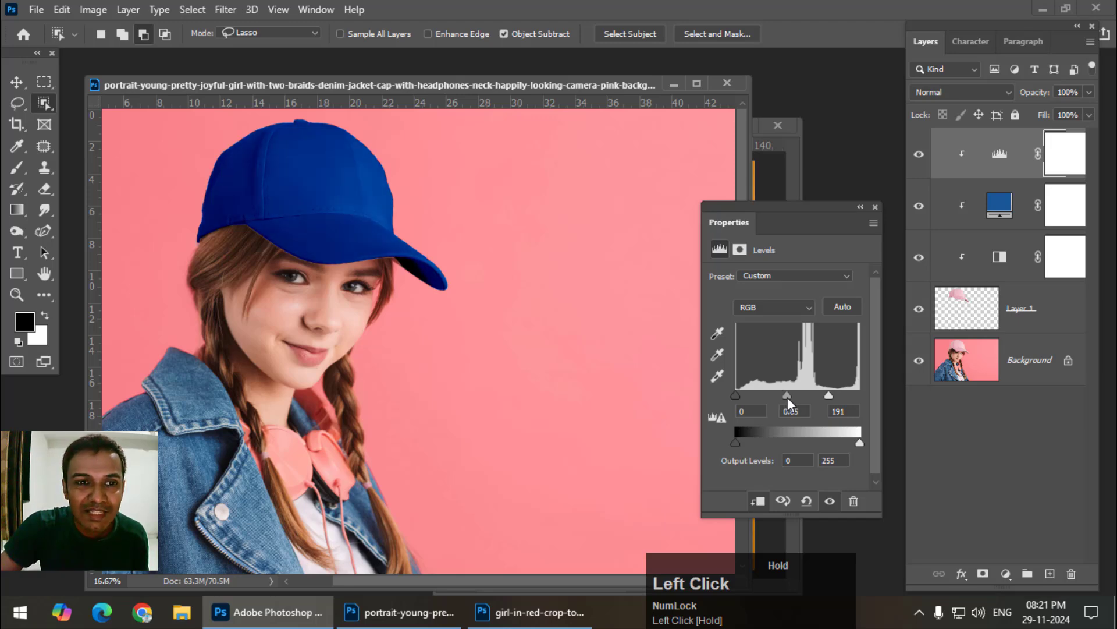
left_click_drag(785, 397, 790, 397)
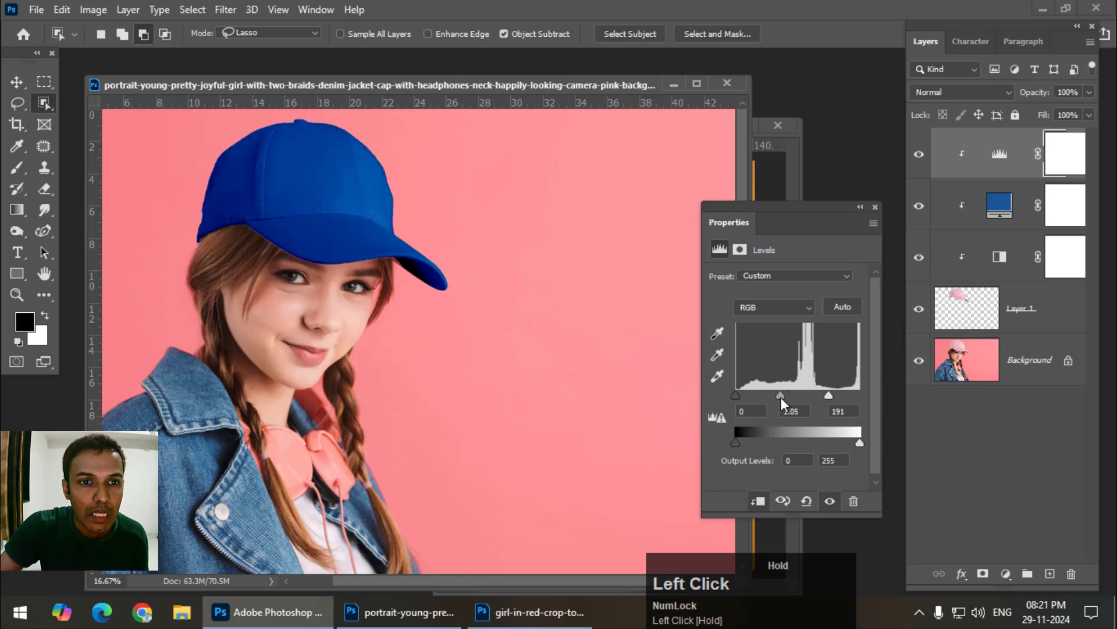
left_click_drag(766, 211, 804, 173)
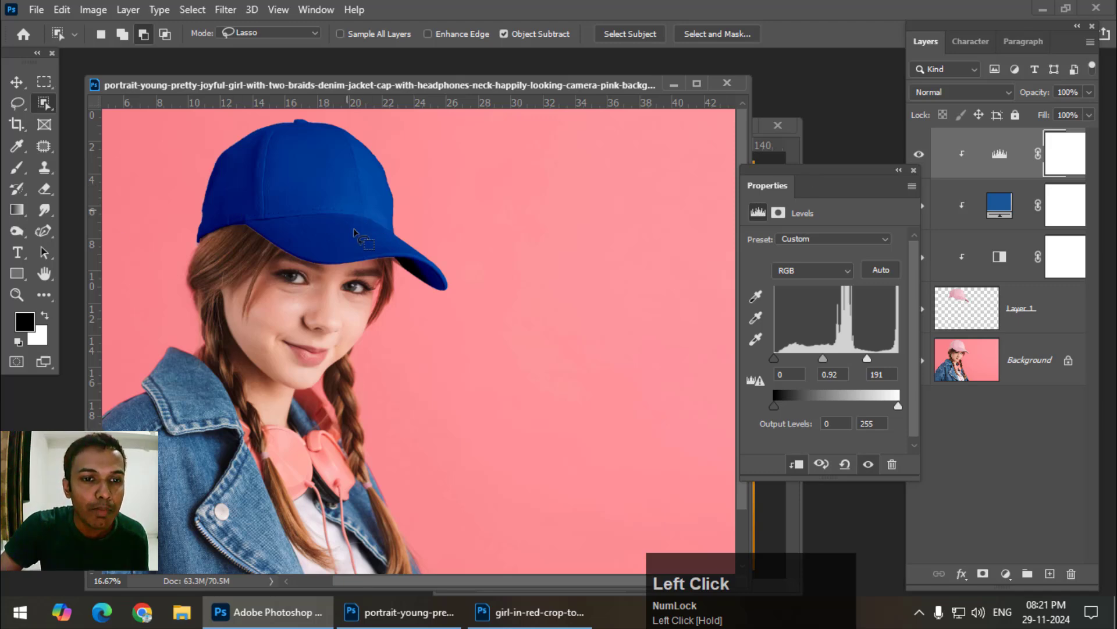
left_click_drag(816, 171, 760, 193)
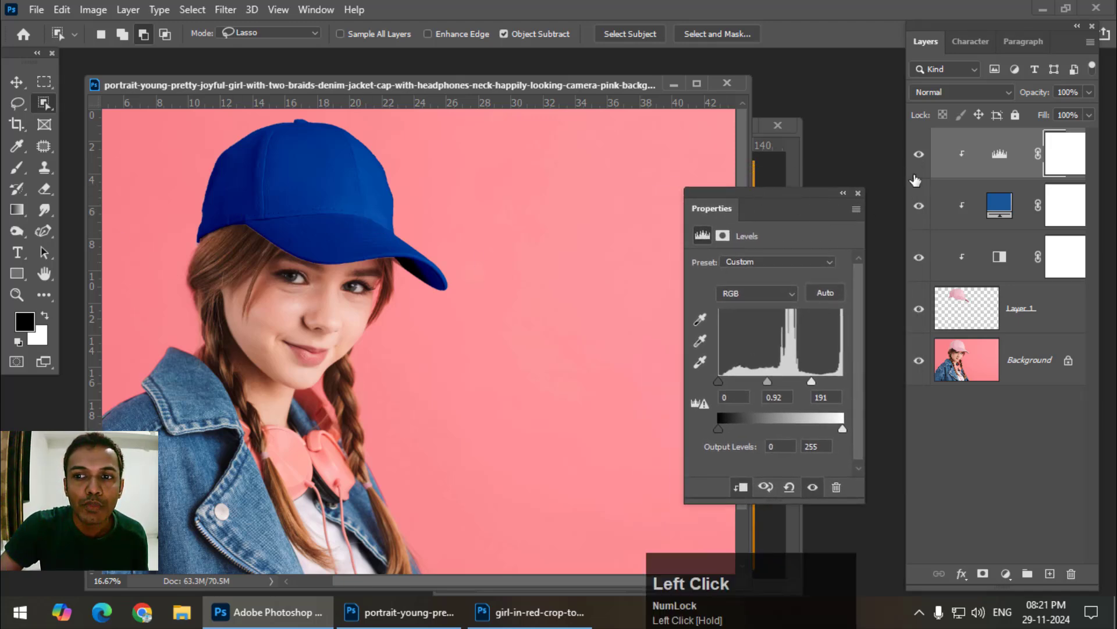
left_click(919, 155)
left_click(920, 155)
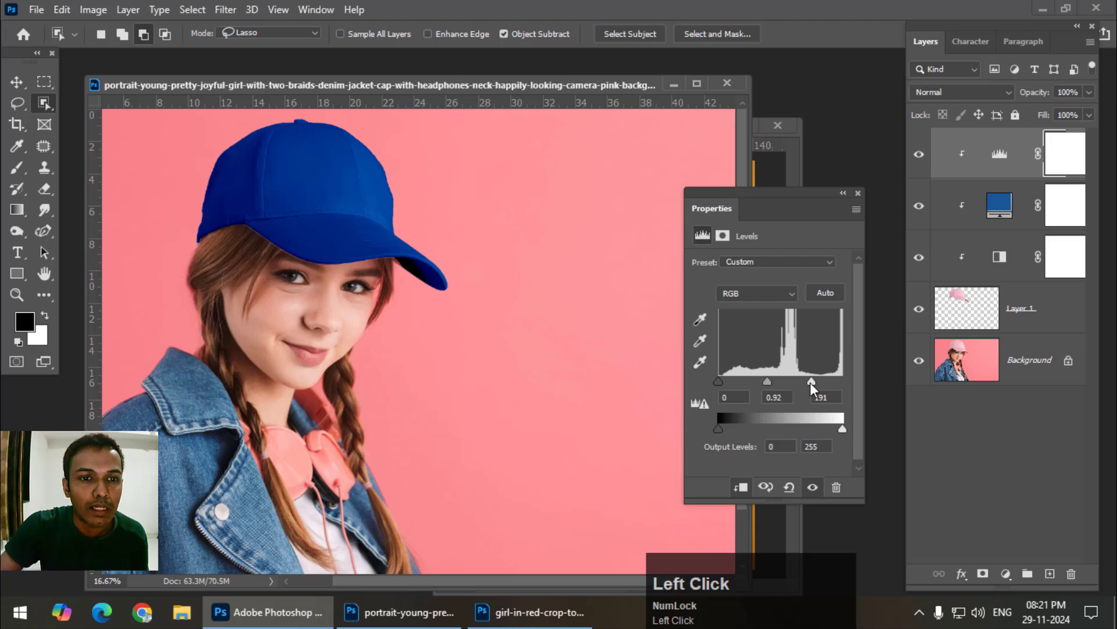
- Set the cap's Levels white input to 153 and midtones to 0.86, and move the Levels settings away from the photo
left_click_drag(811, 383, 798, 385)
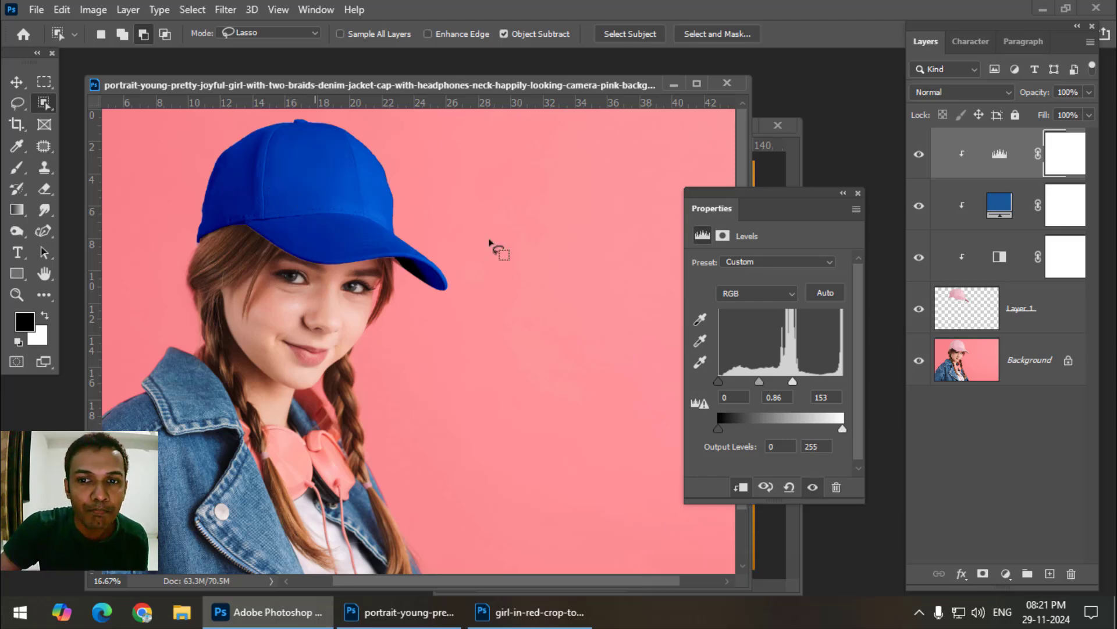
left_click_drag(784, 194, 811, 201)
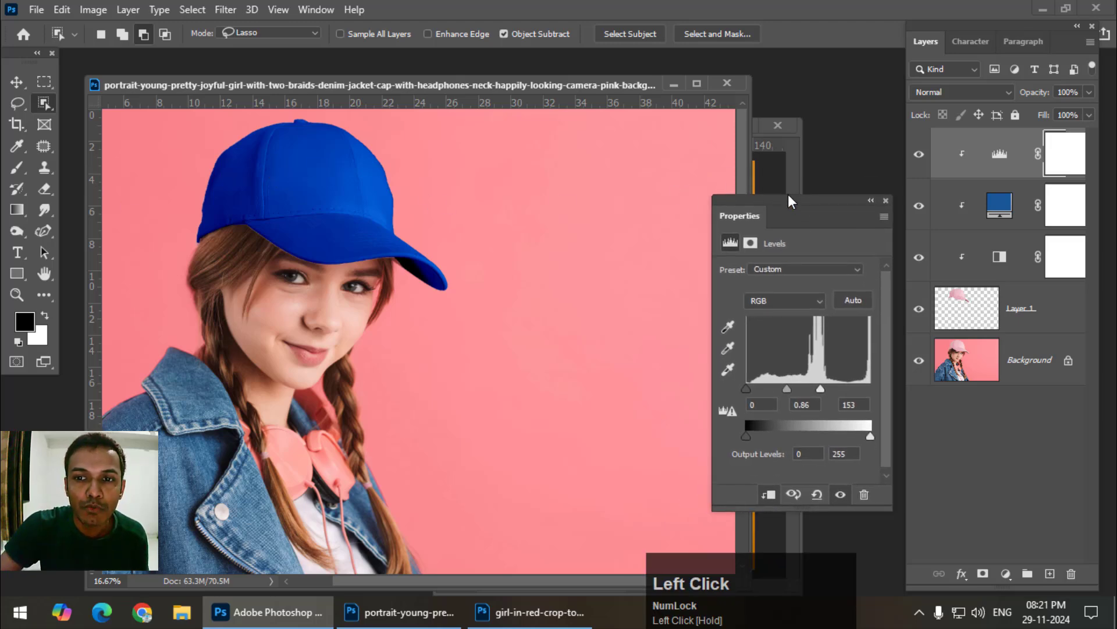
- Change the cap's Solid Color fill to bright green #75da2b
left_click(999, 210)
double_click(998, 210)
left_click_drag(594, 167, 701, 212)
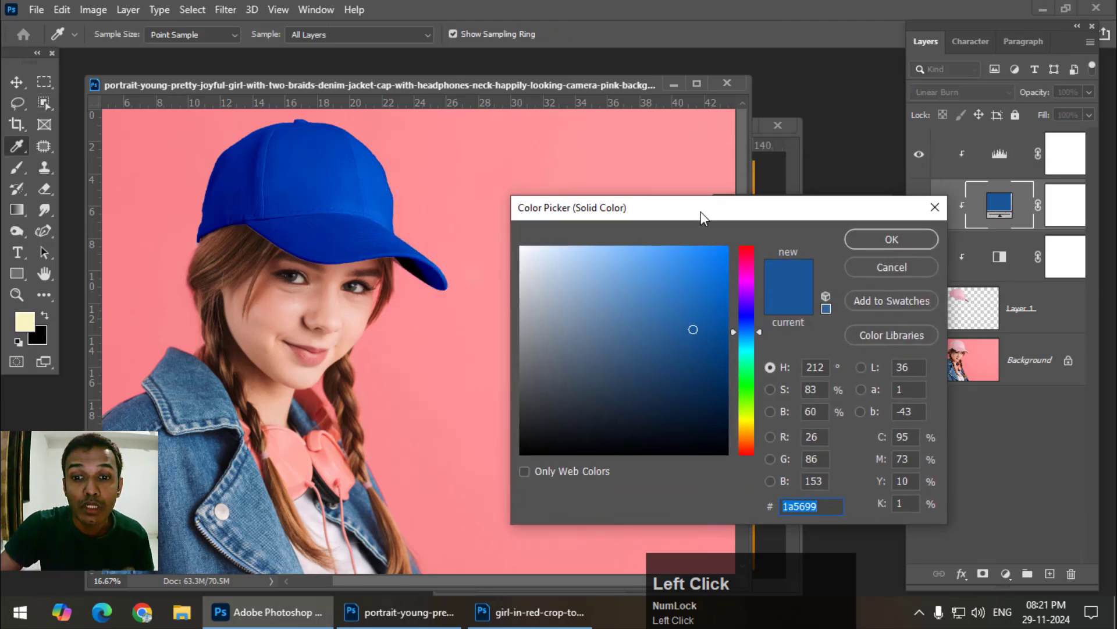
left_click(751, 400)
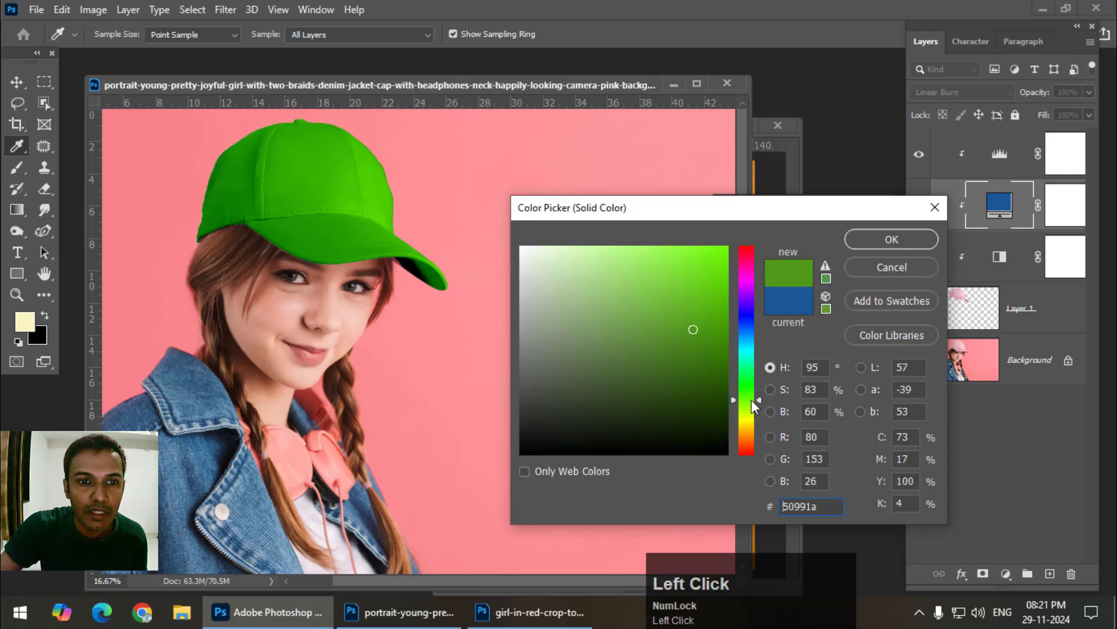
left_click_drag(710, 335, 688, 276)
left_click(920, 239)
- Set the cap's Levels inputs to 50 for shadows, 0.76 for midtones and 238 for highlights
left_click(997, 156)
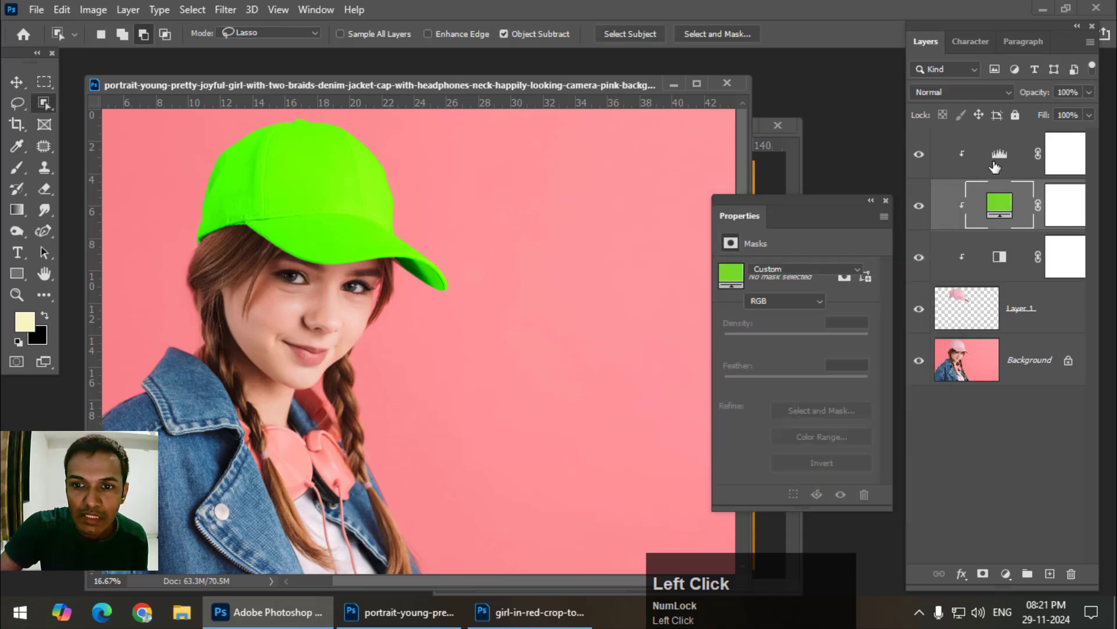
left_click_drag(844, 386, 862, 387)
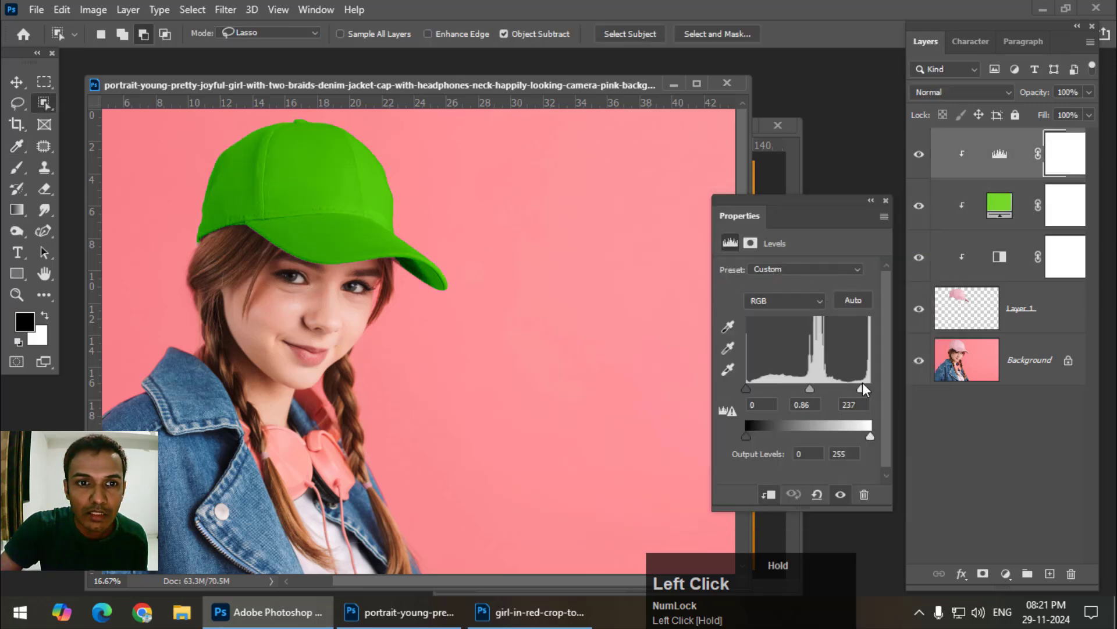
left_click_drag(747, 389, 824, 387)
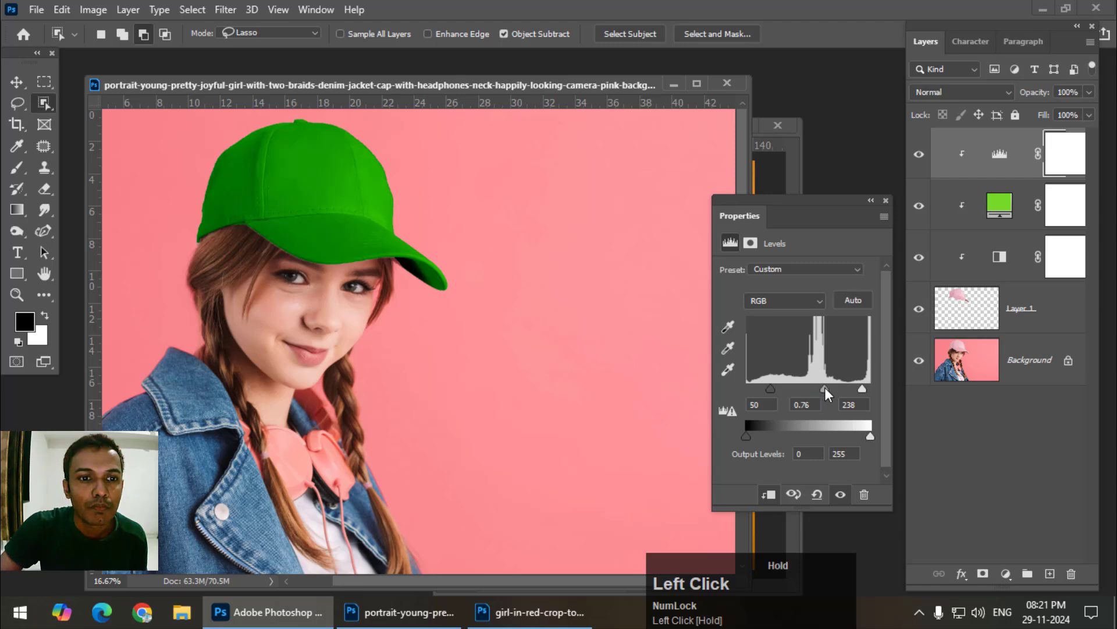
- Change the cap's Solid Color fill to a strong orange with a hue of 18° to turn the cap red
double_click(1000, 205)
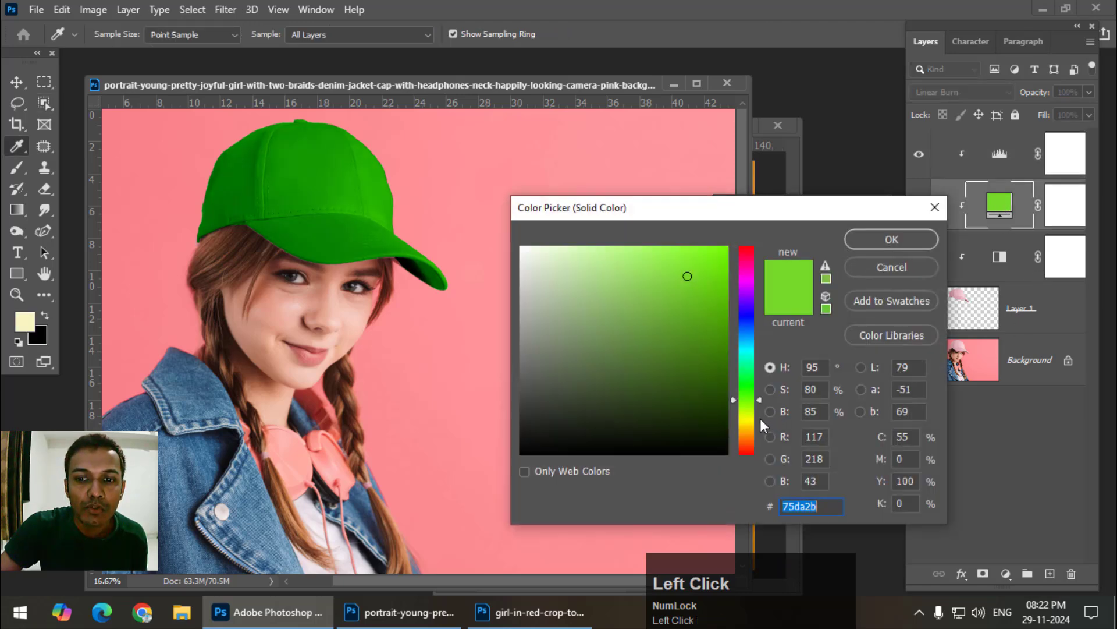
mouse_move(751, 423)
left_mouse_down()
mouse_move(752, 437)
mouse_move(752, 421)
left_mouse_up()
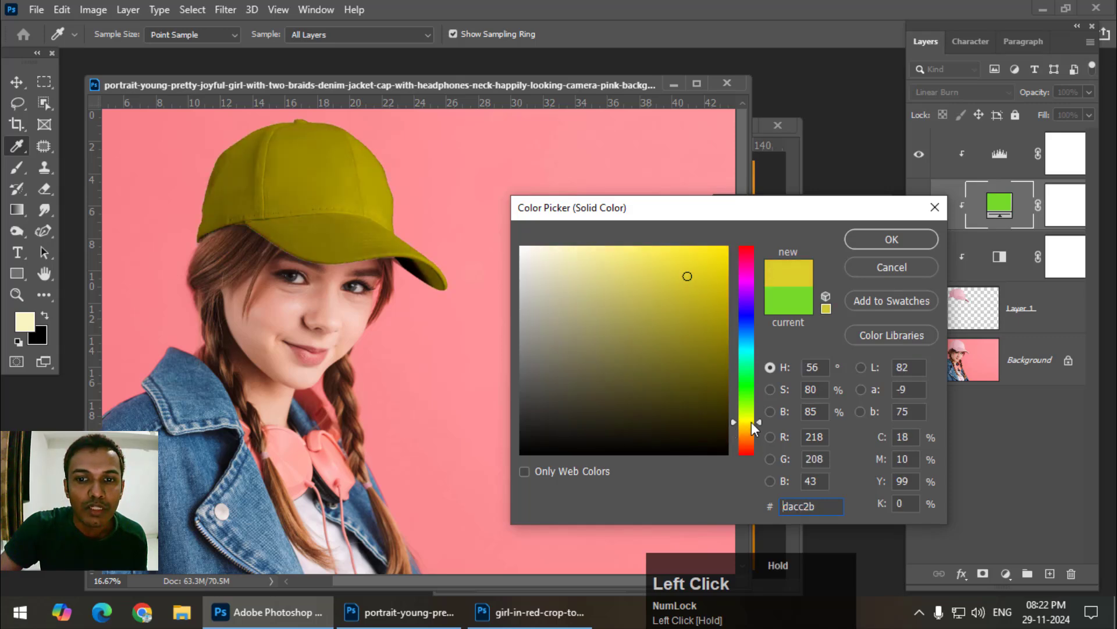
left_click_drag(715, 297, 731, 240)
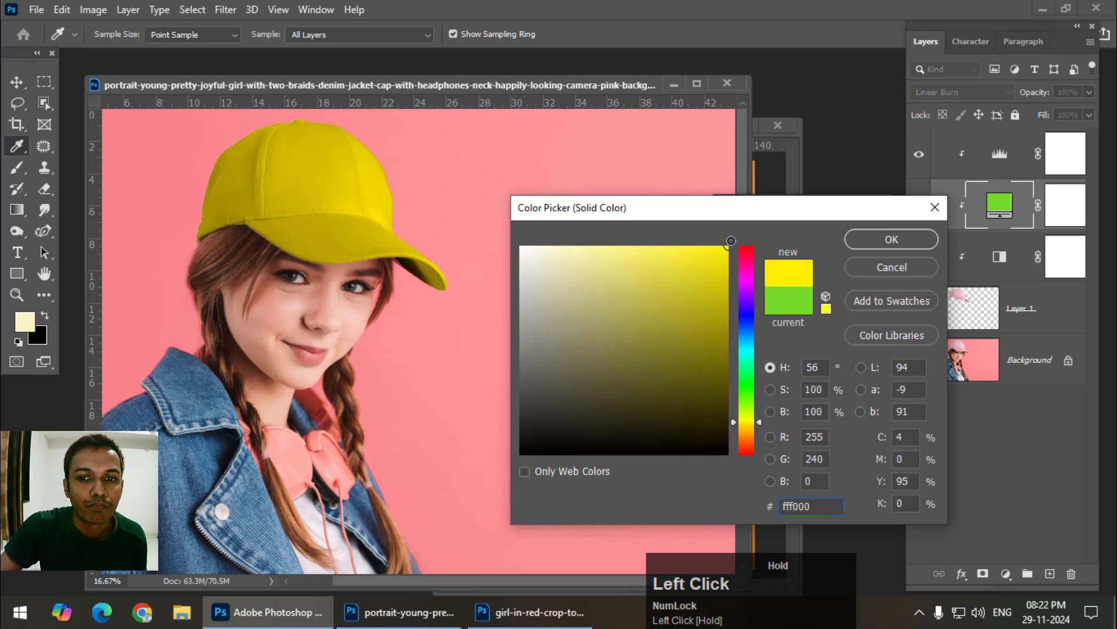
left_click_drag(746, 427, 748, 445)
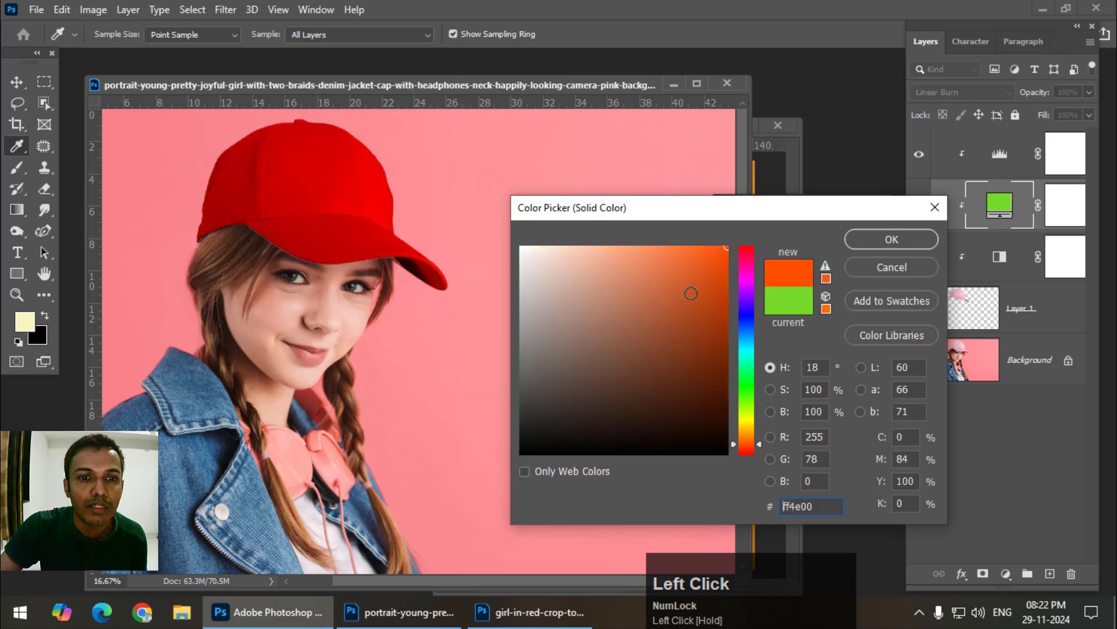
mouse_move(670, 267)
left_mouse_down()
mouse_move(688, 297)
mouse_move(707, 267)
left_mouse_up()
left_click(899, 242)
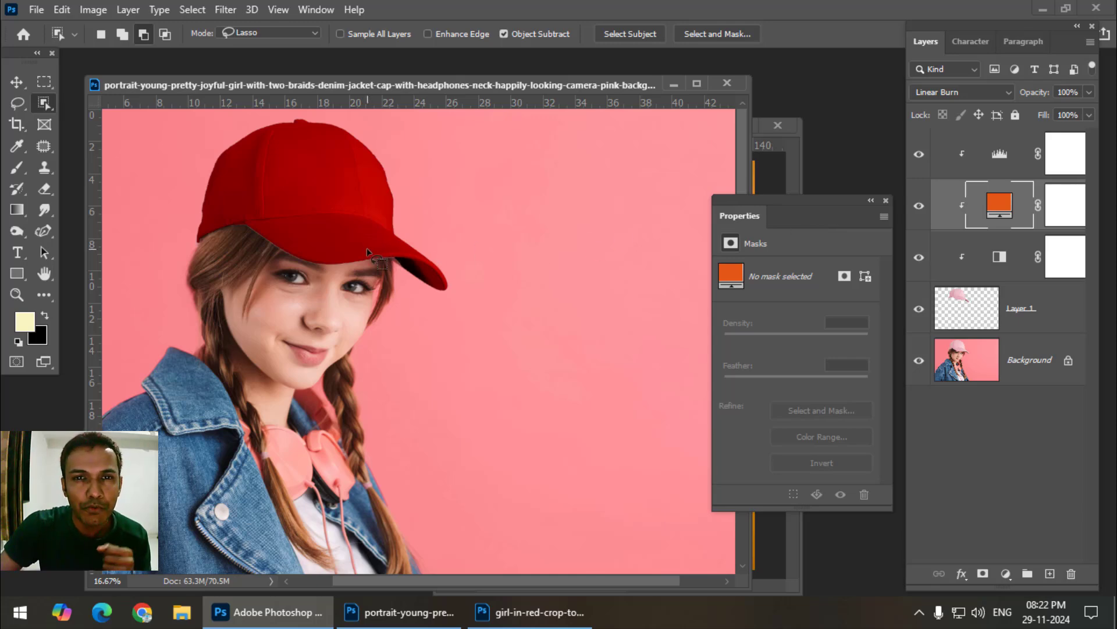
- Bring the girl-in-red-crop-top photo to the front at 12.5% zoom and enlarge its window to show the whole sweater
left_click(784, 174)
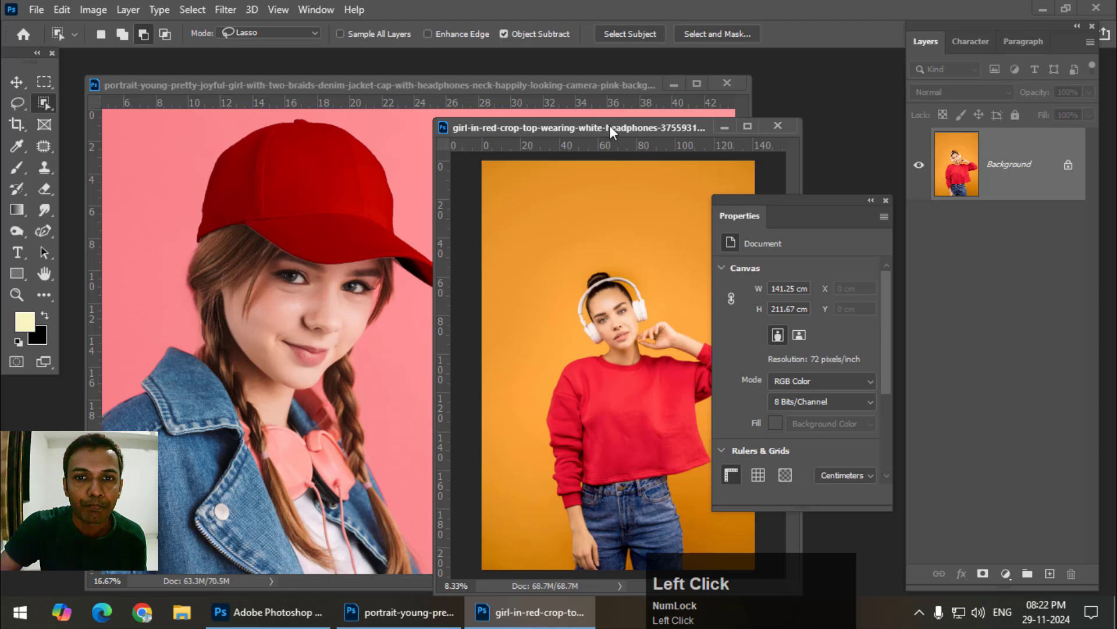
left_click_drag(611, 123, 403, 65)
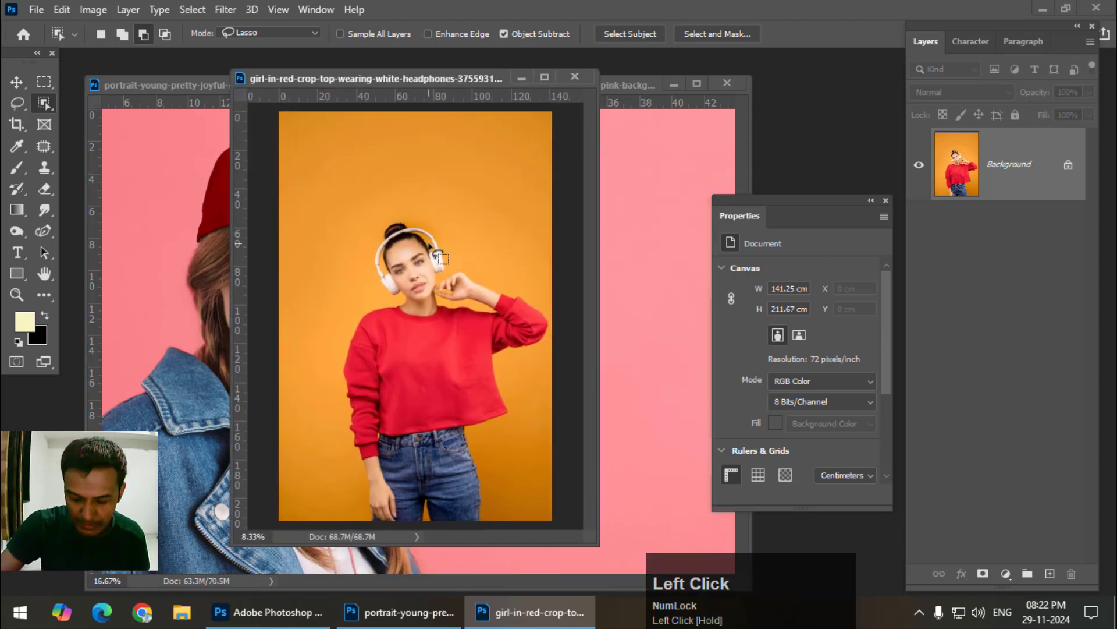
key("ctrl+plus")
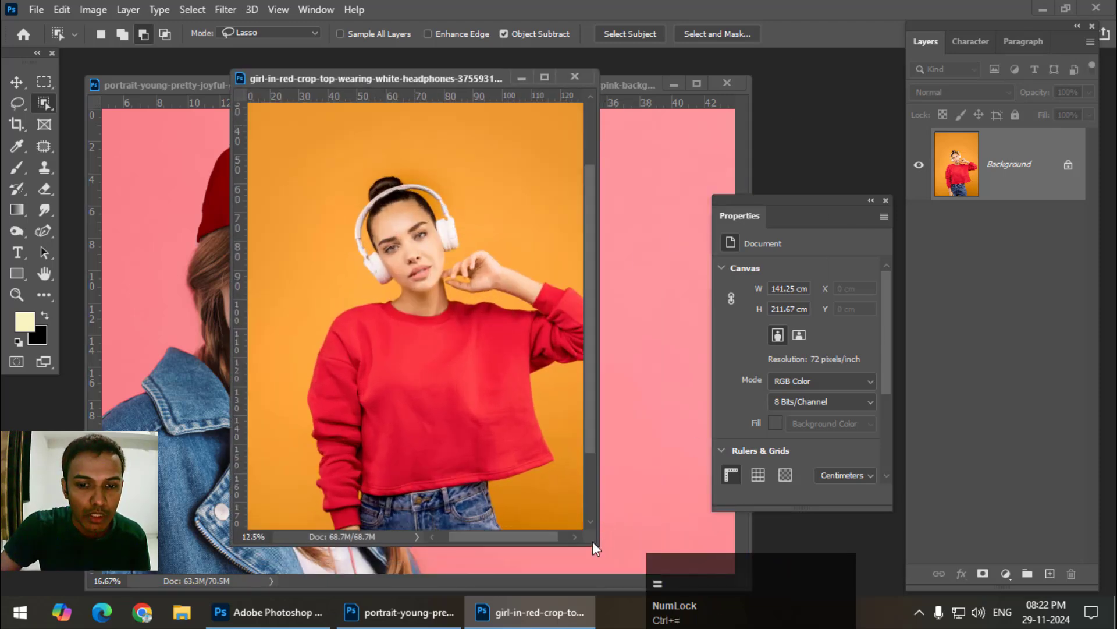
left_click_drag(599, 545, 608, 580)
scroll(469, 396, "down", 2)
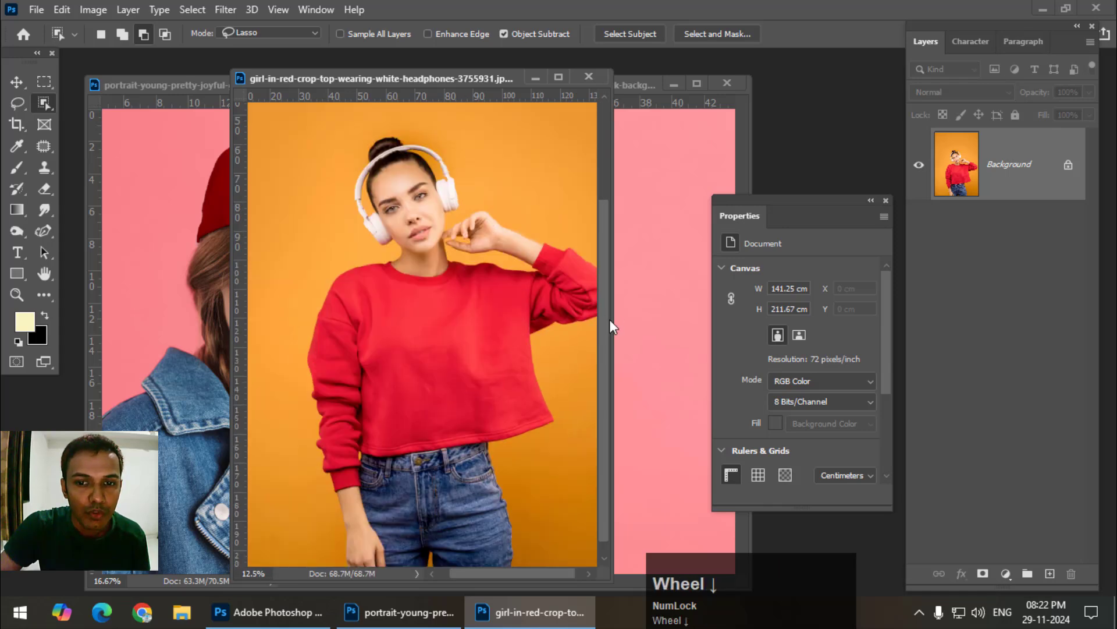
left_click(664, 327)
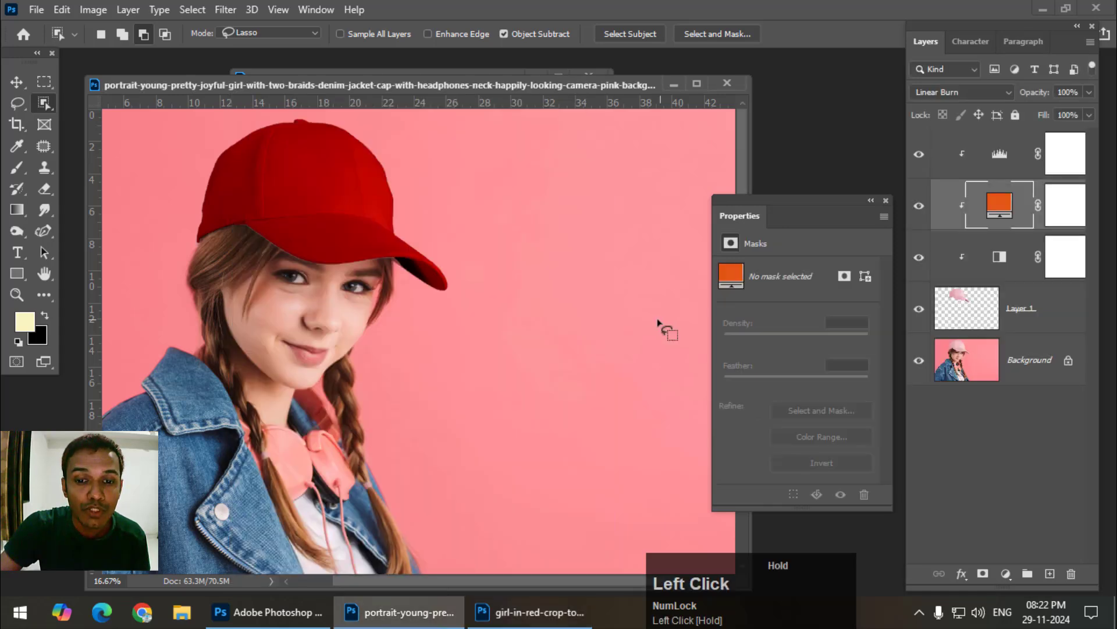
left_click_drag(487, 86, 503, 124)
left_click(484, 92)
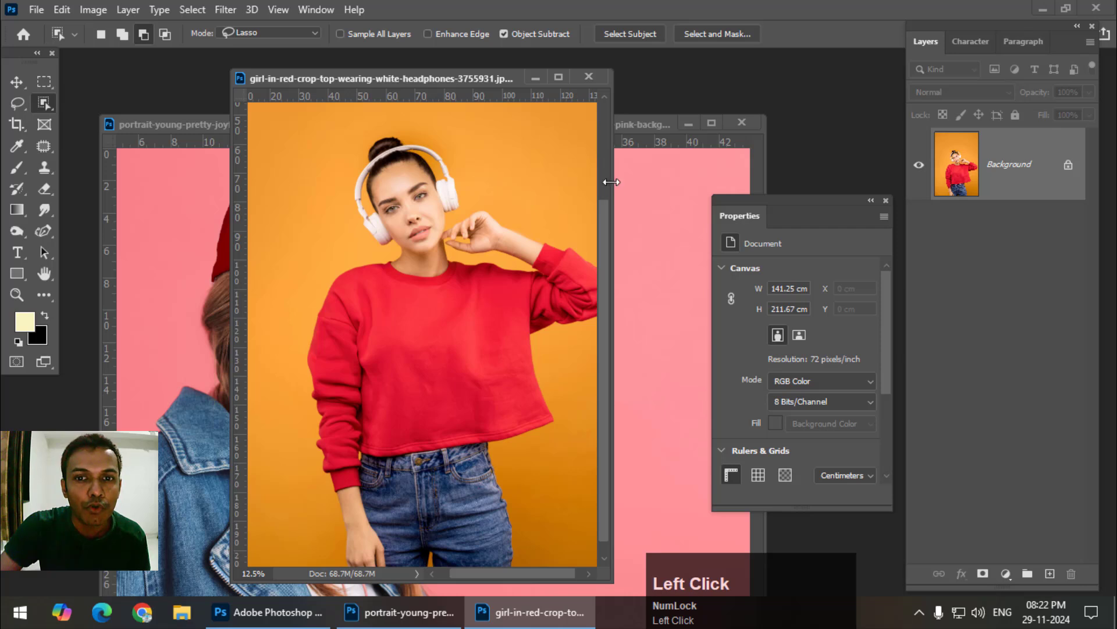
left_click_drag(612, 183, 678, 182)
left_click_drag(463, 76, 439, 75)
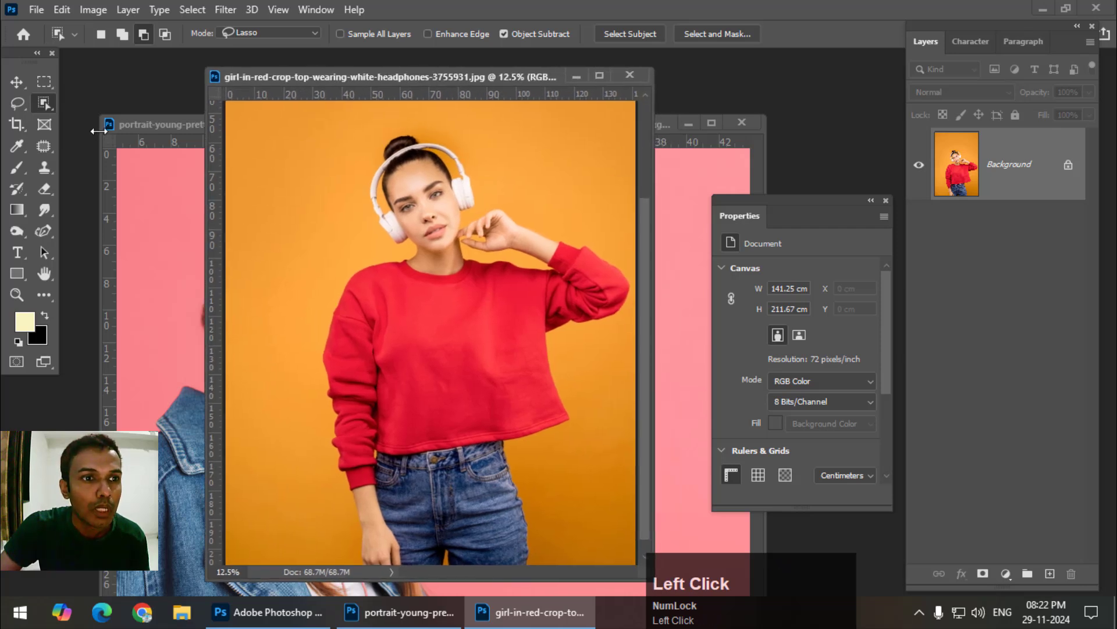
- Select the whole red sweater, including the raised sleeve, with a size 90 Quick Selection brush and copy it to a new layer
right_click(45, 104)
left_click(105, 117)
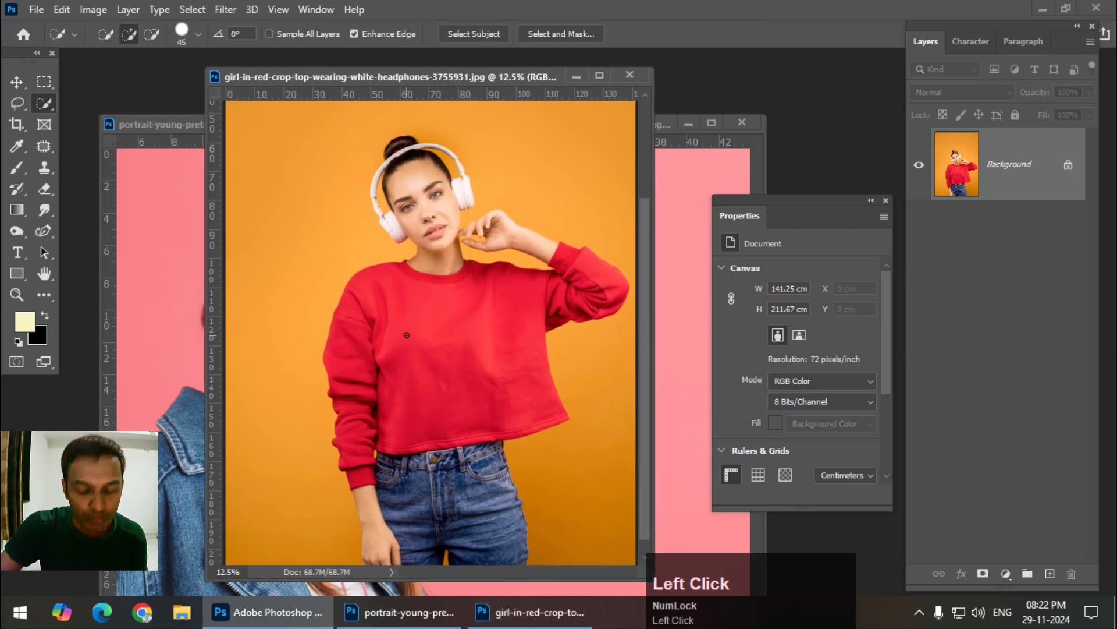
key("bracketright")
key("bracketright")
key("bracketright")
key("bracketright")
key("bracketright")
left_click_drag(399, 317, 361, 476)
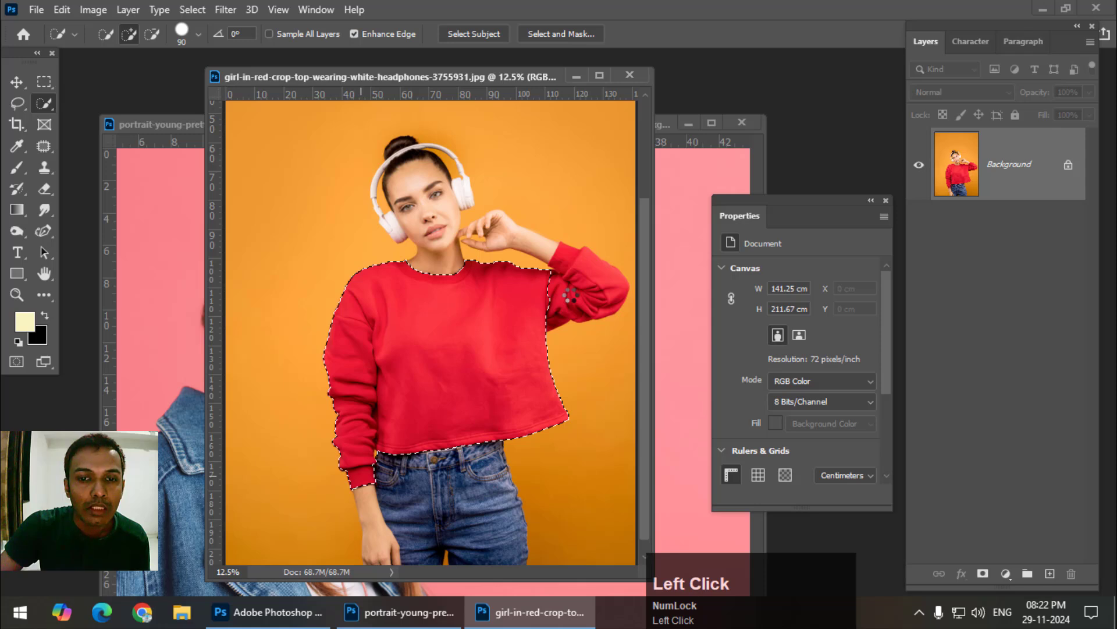
left_click(570, 295)
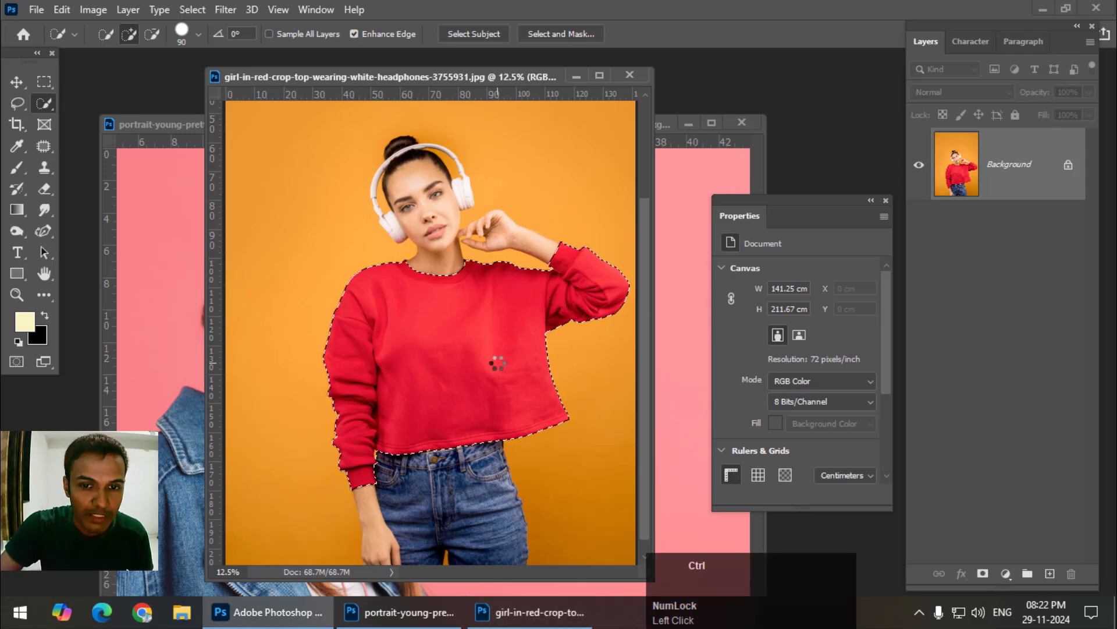
key("ctrl+j")
- Add a Black & White adjustment layer above the sweater copy and clip it to the sweater
left_click(1006, 574)
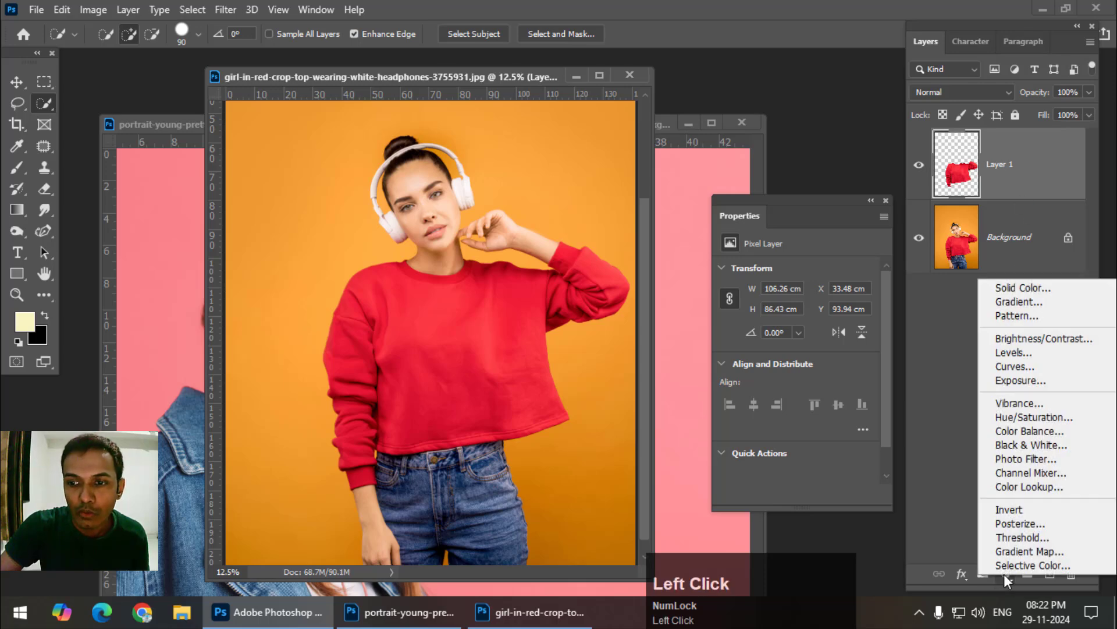
left_click(1033, 446)
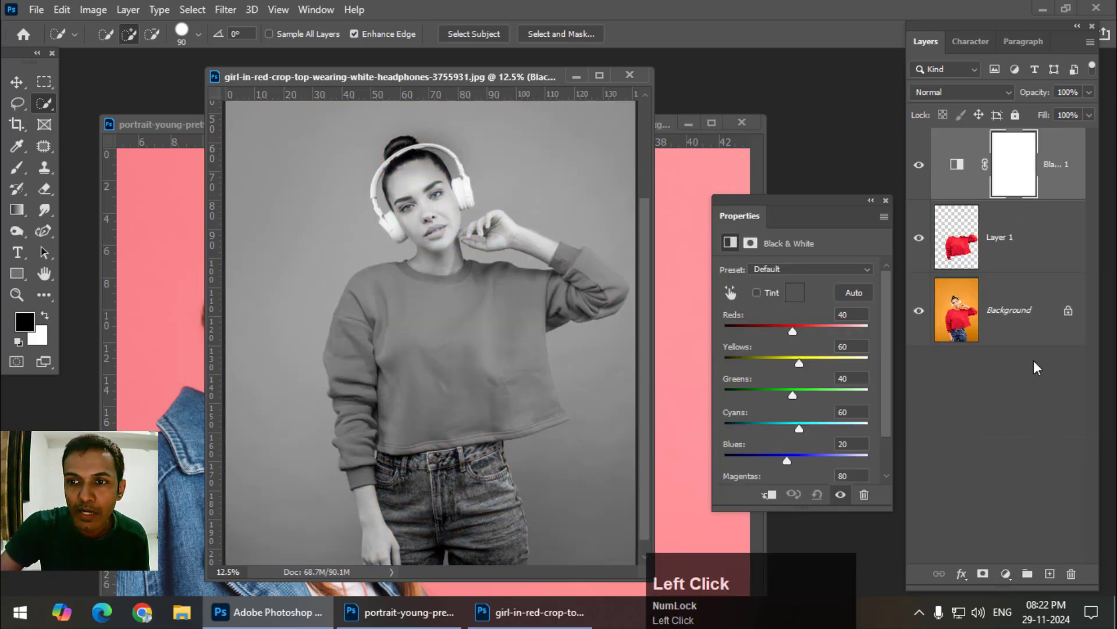
right_click(1077, 193)
left_click(926, 315)
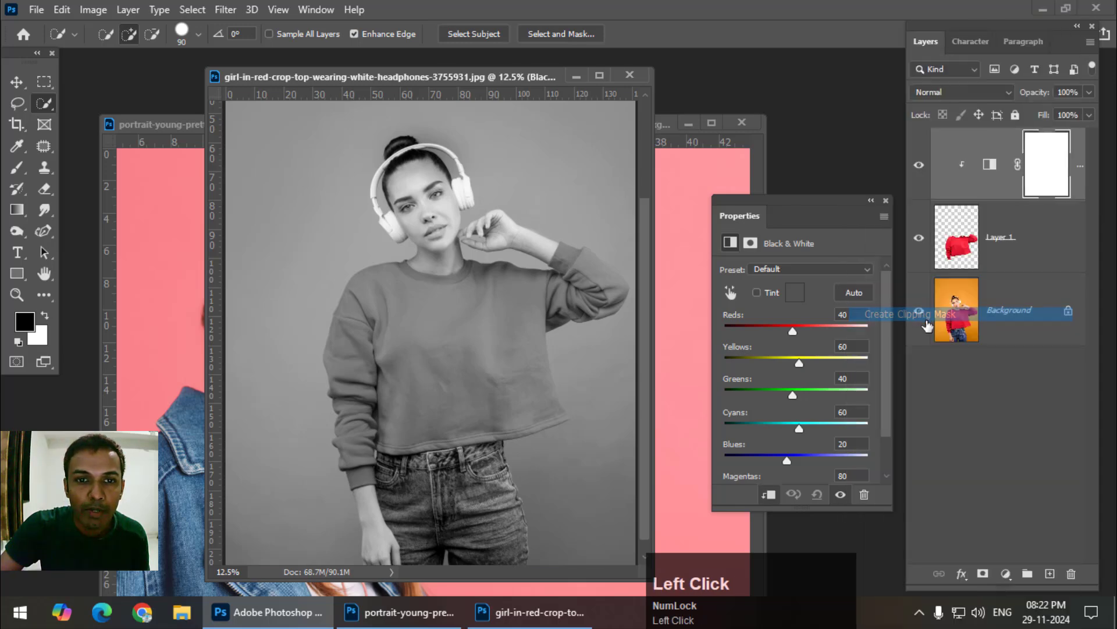
- Add a dark yellow Solid Color fill layer, clip it to the sweater and set its blend mode to Multiply
left_click(1006, 575)
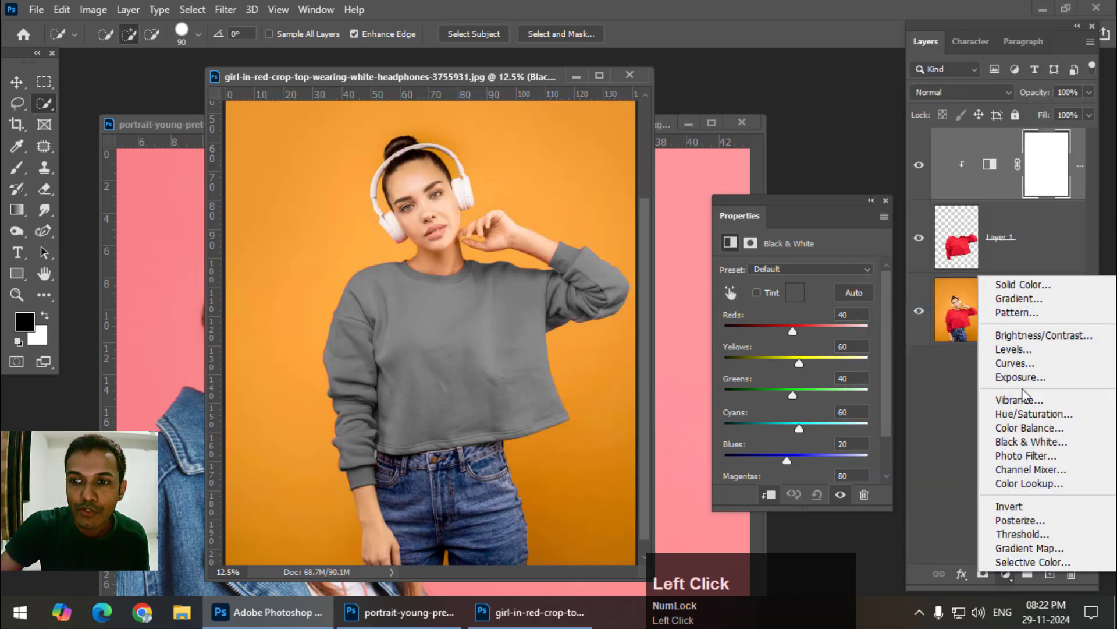
left_click(1038, 285)
right_click(1078, 193)
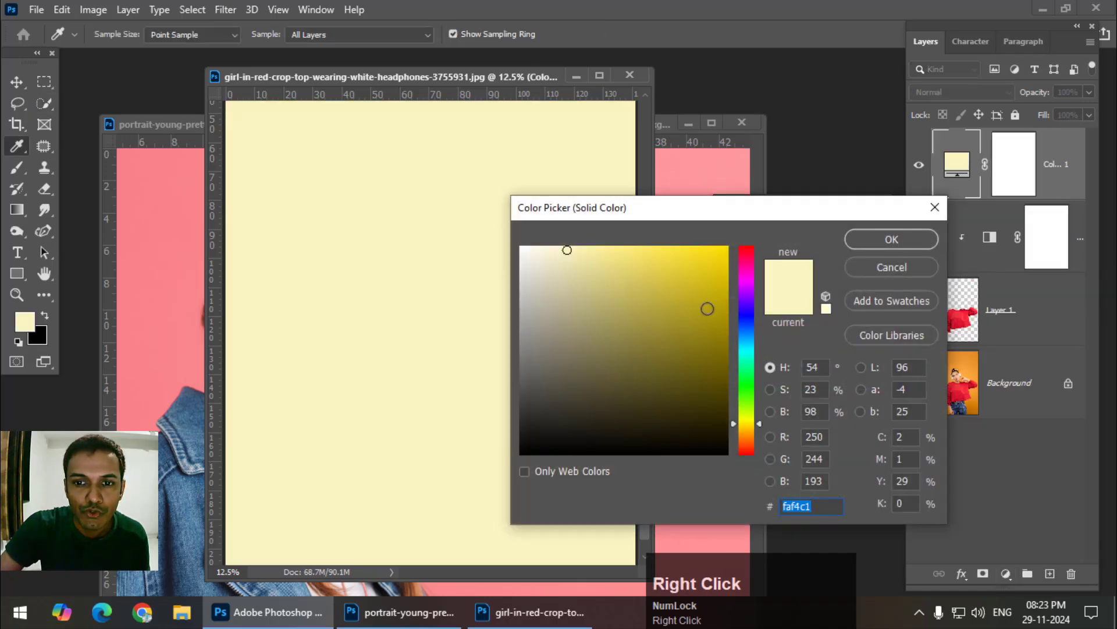
left_click(707, 308)
left_click(892, 239)
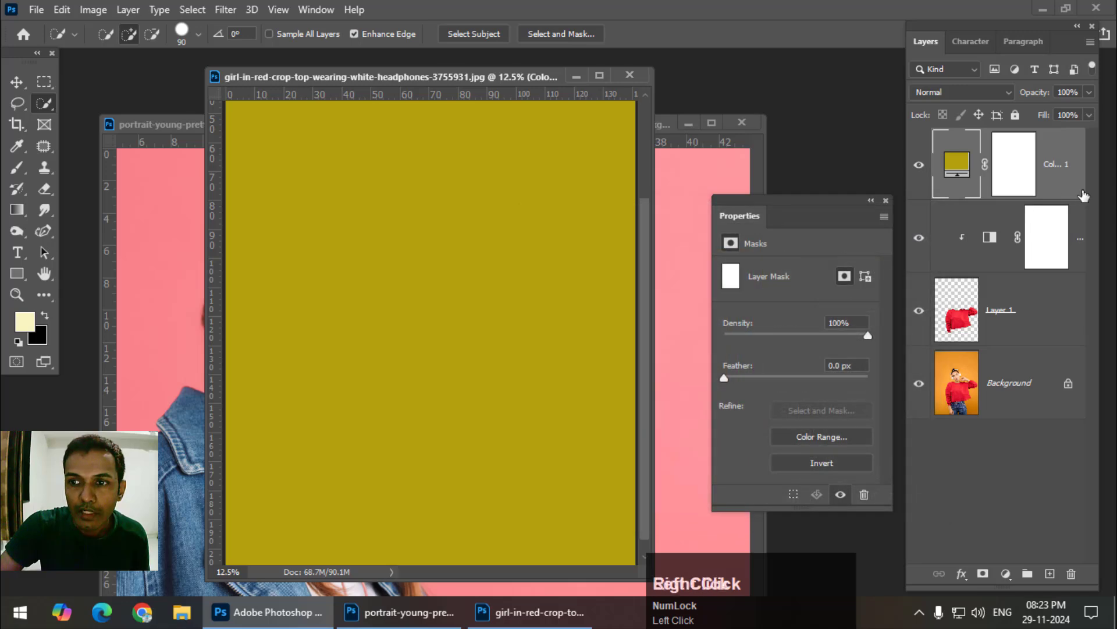
right_click(1084, 195)
left_click(955, 313)
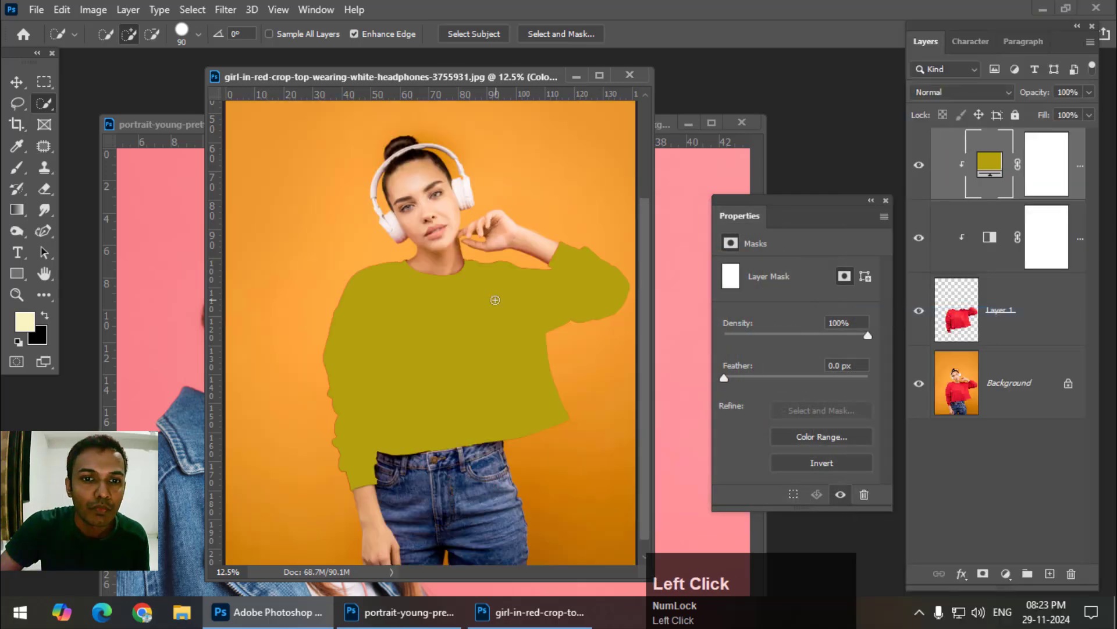
left_click(941, 94)
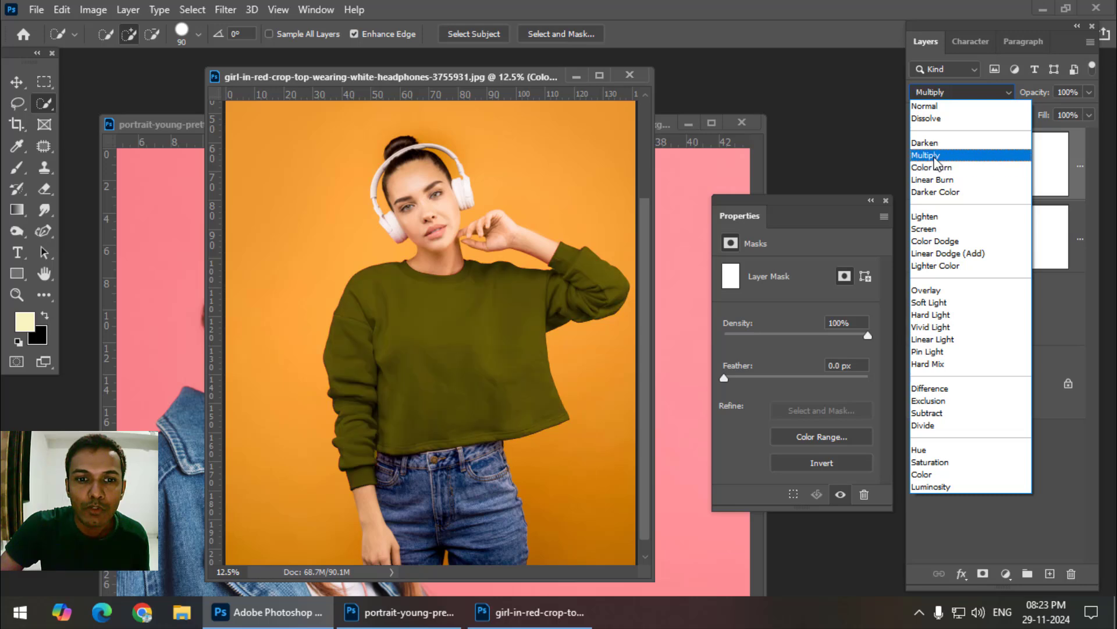
left_click(935, 157)
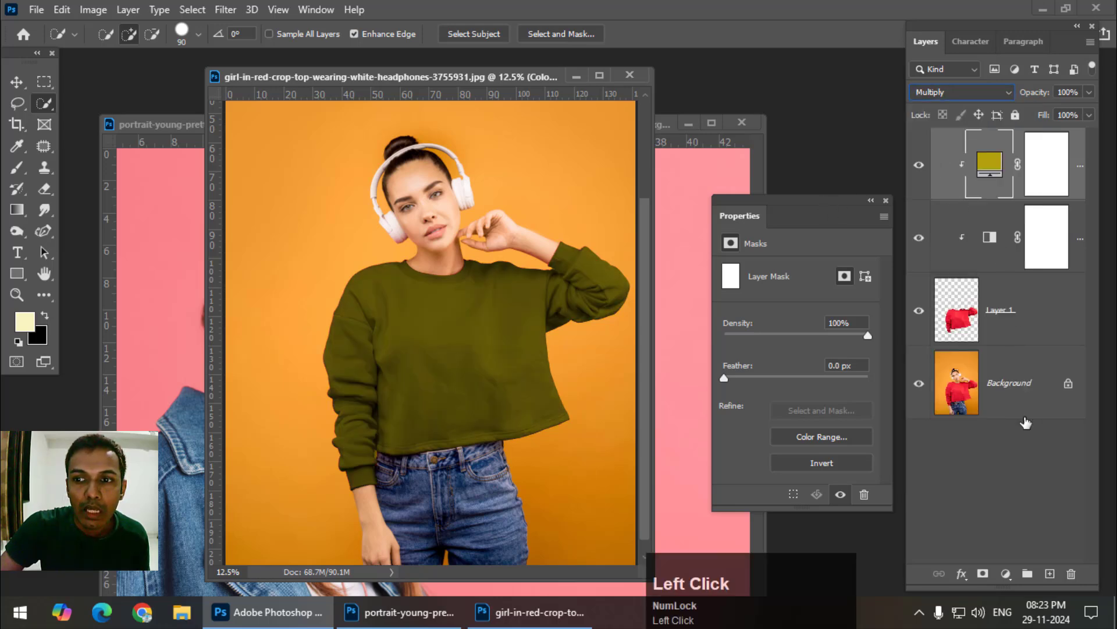
- Add a Levels adjustment layer above the yellow fill, clip it to the sweater and move its settings up beside the photo
left_click(1005, 574)
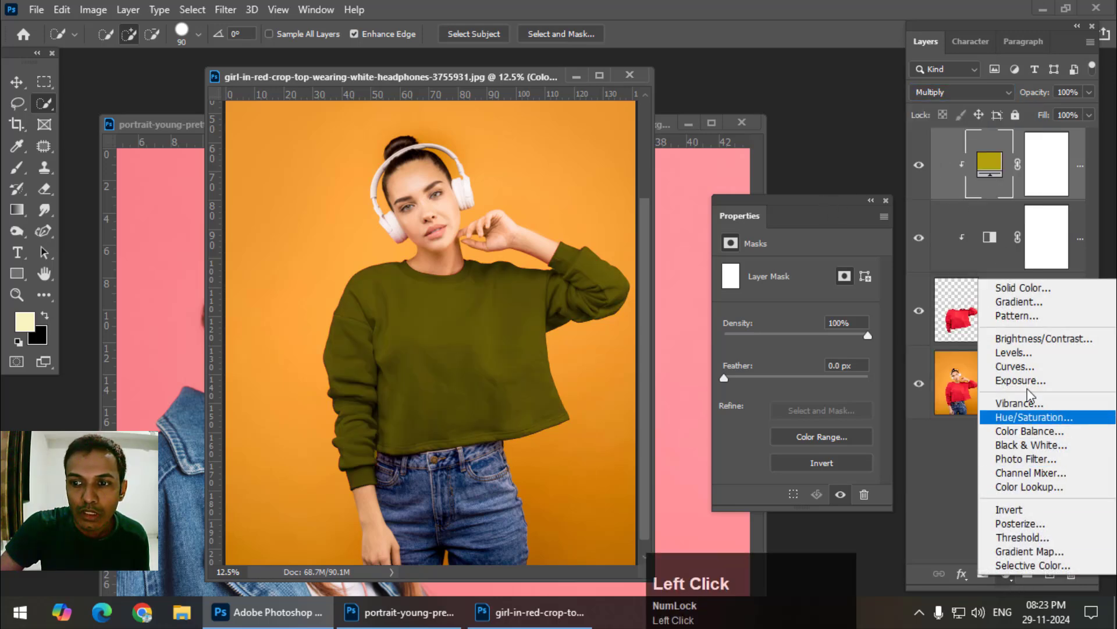
left_click(1024, 351)
right_click(1070, 186)
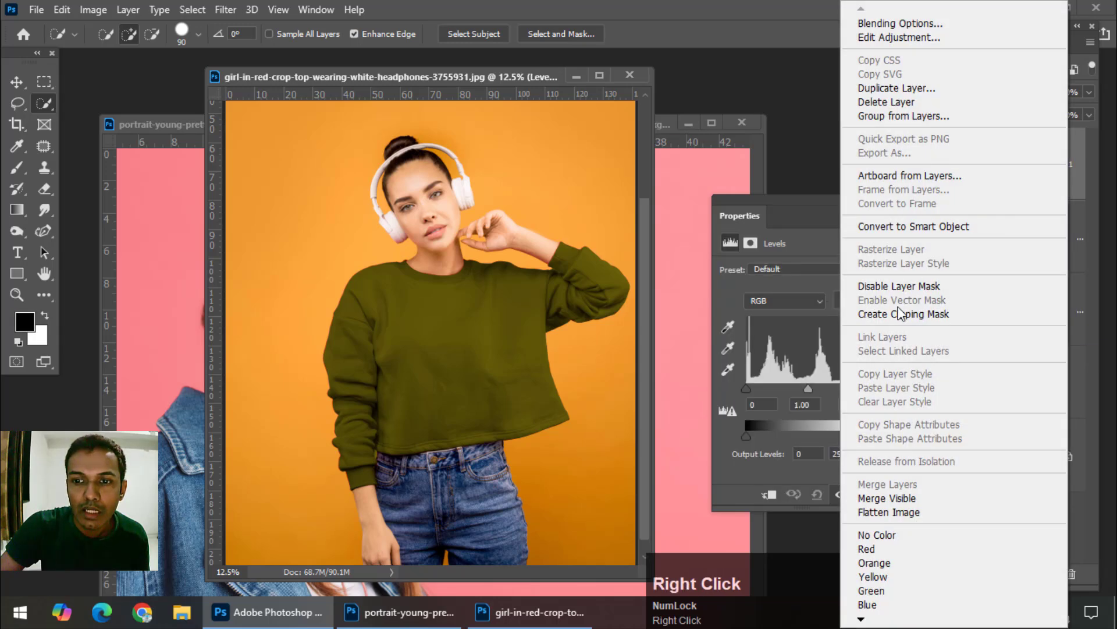
left_click(895, 313)
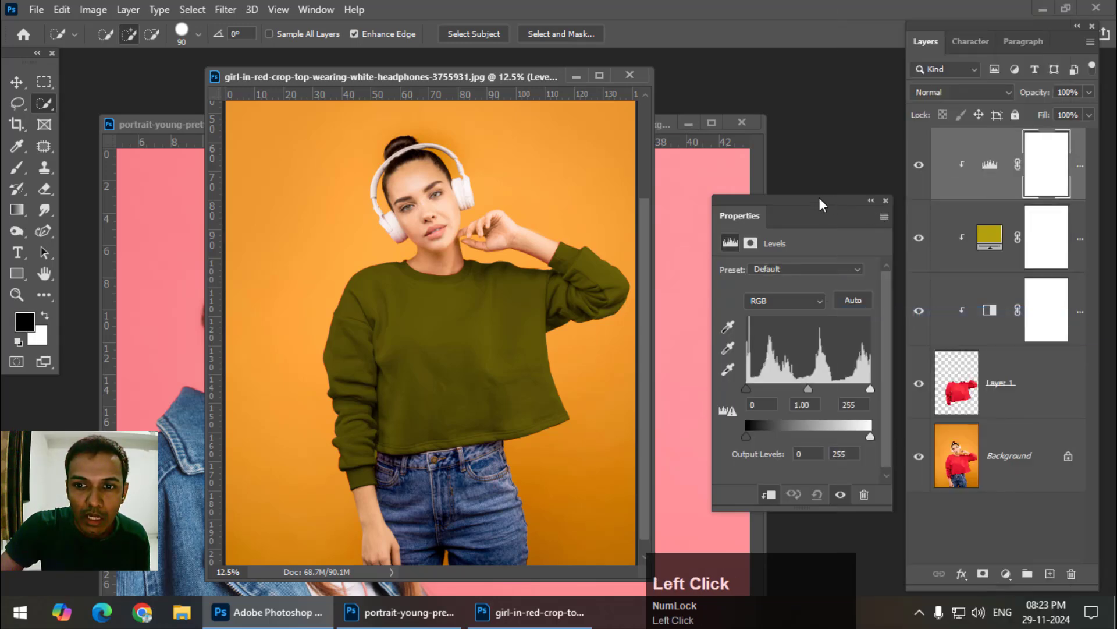
left_click_drag(819, 197, 773, 106)
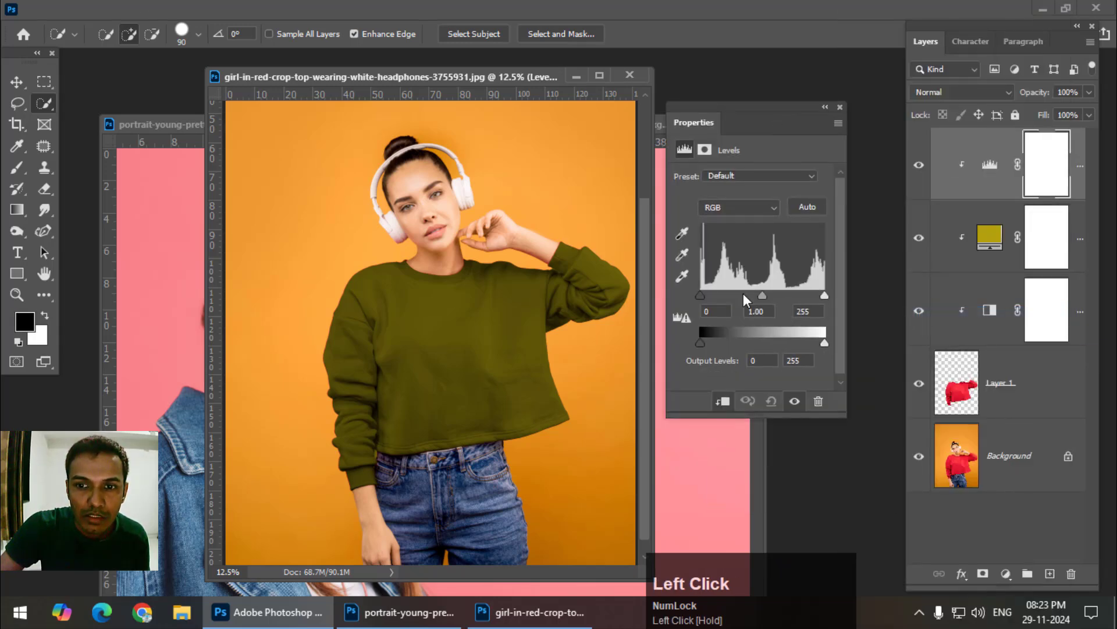
- Change the sweater's Solid Color fill from dark yellow to bright green 4ff733
double_click(990, 235)
left_click_drag(719, 276, 718, 260)
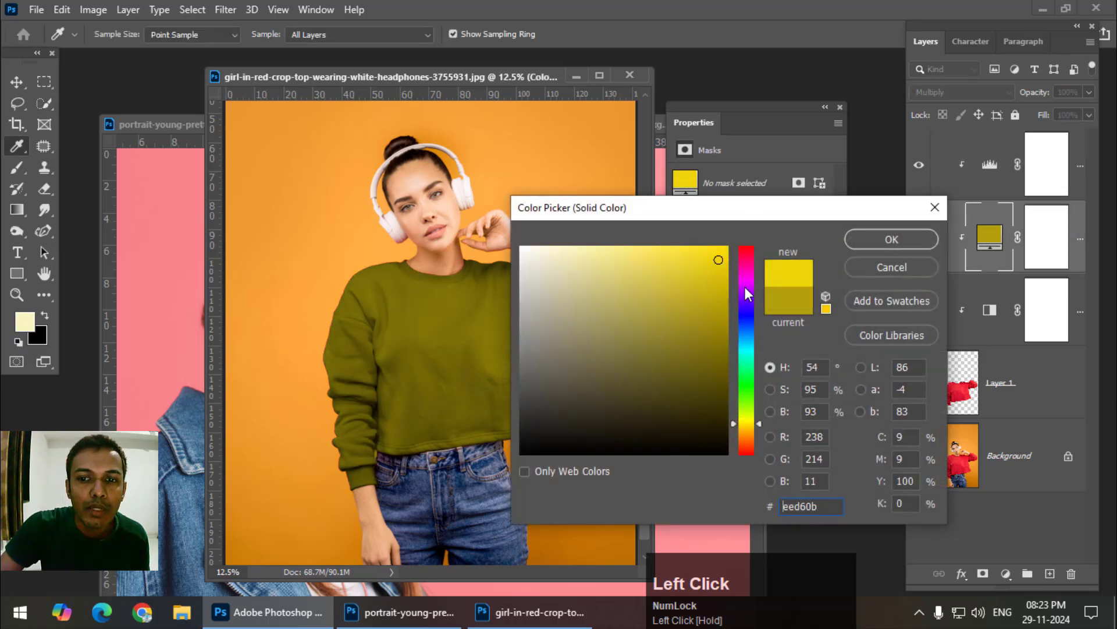
left_click(747, 390)
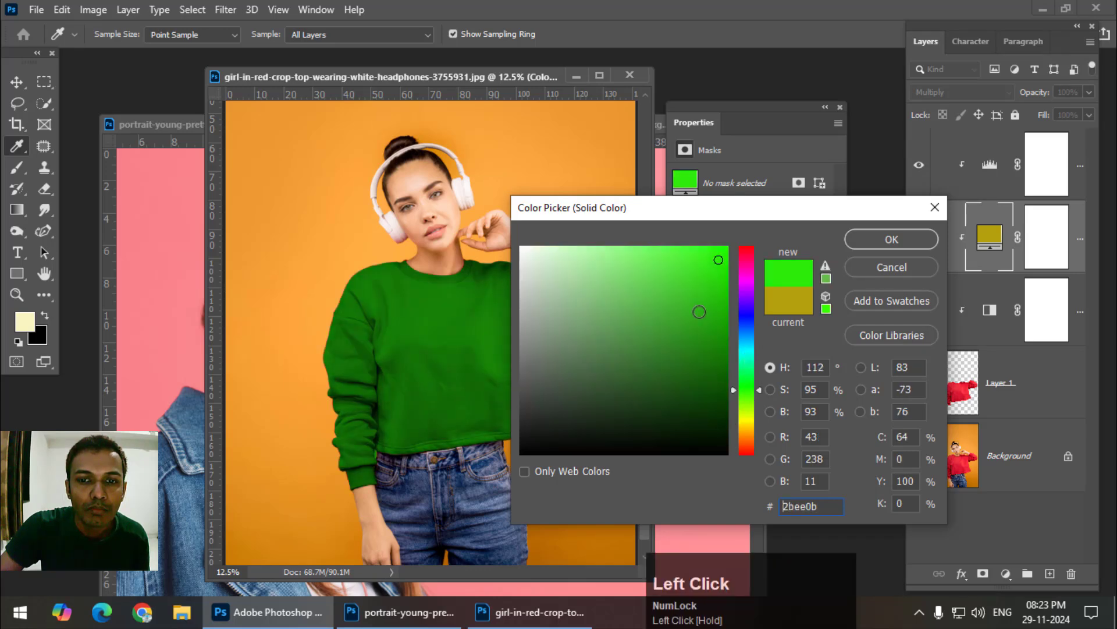
left_click(685, 252)
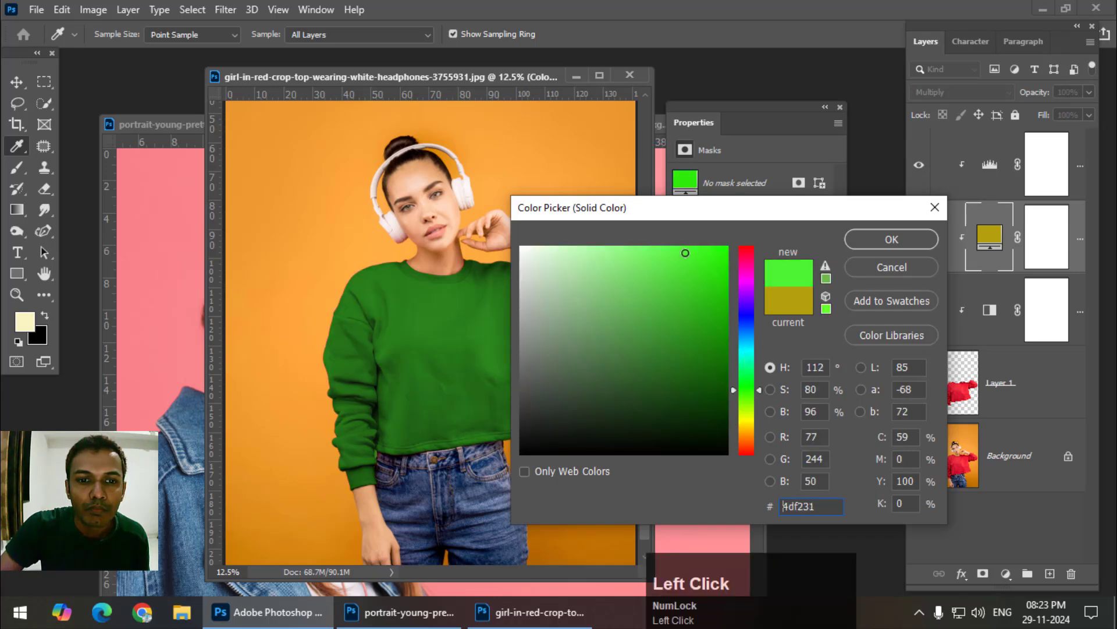
left_click(878, 239)
- Deepen the sweater's shadows in the Levels layer with black input 18 and midtones 0.93
left_click(990, 164)
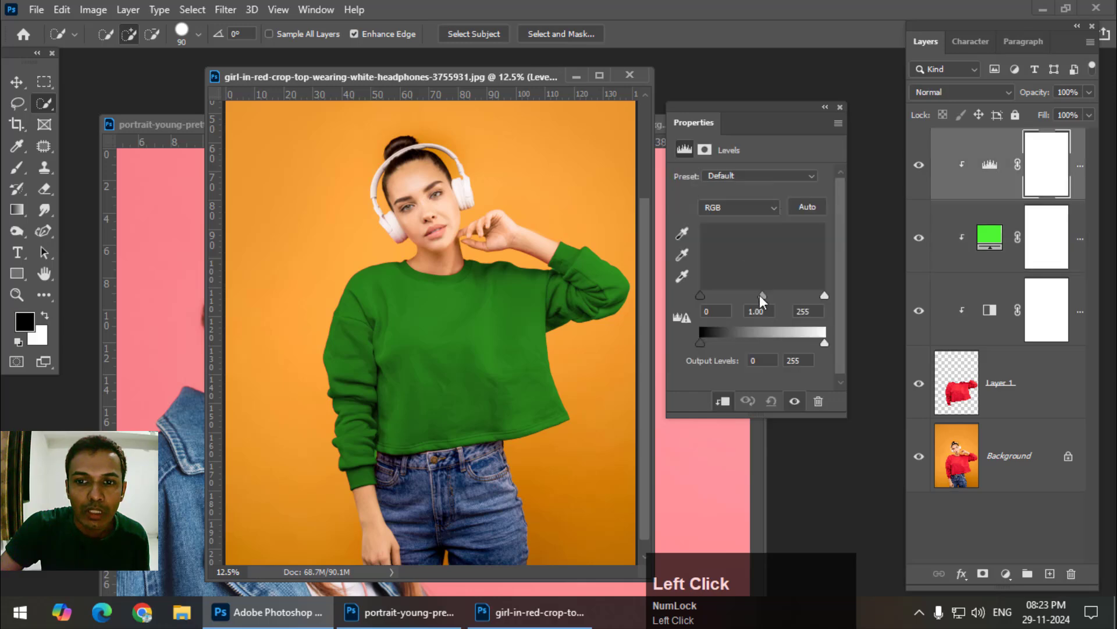
mouse_move(764, 295)
left_mouse_down()
mouse_move(746, 294)
mouse_move(771, 295)
left_mouse_up()
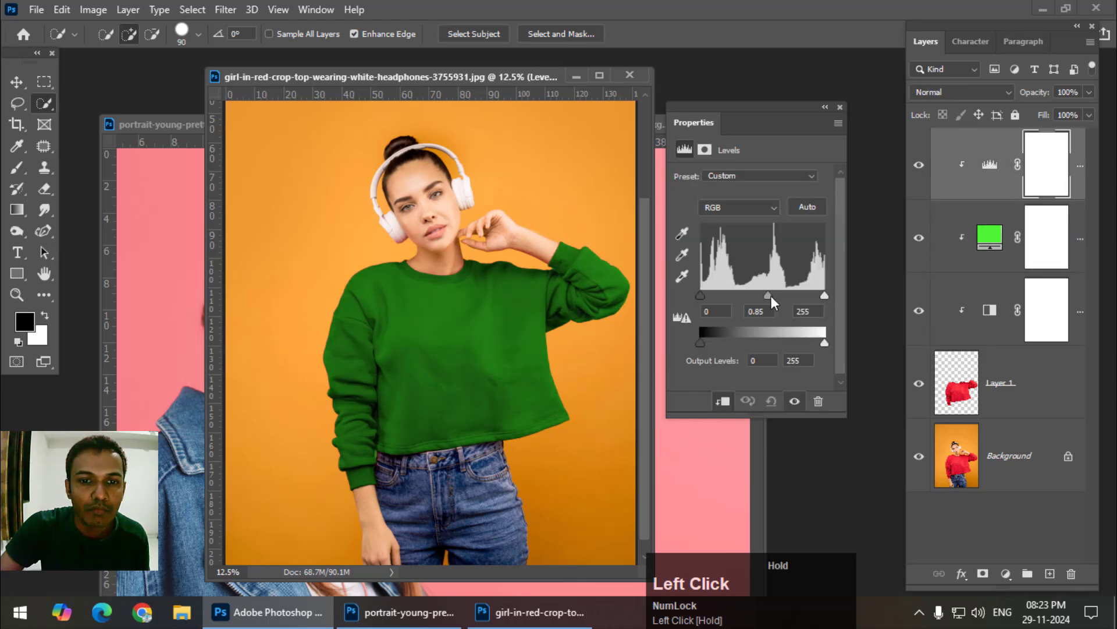
left_click_drag(703, 295, 769, 295)
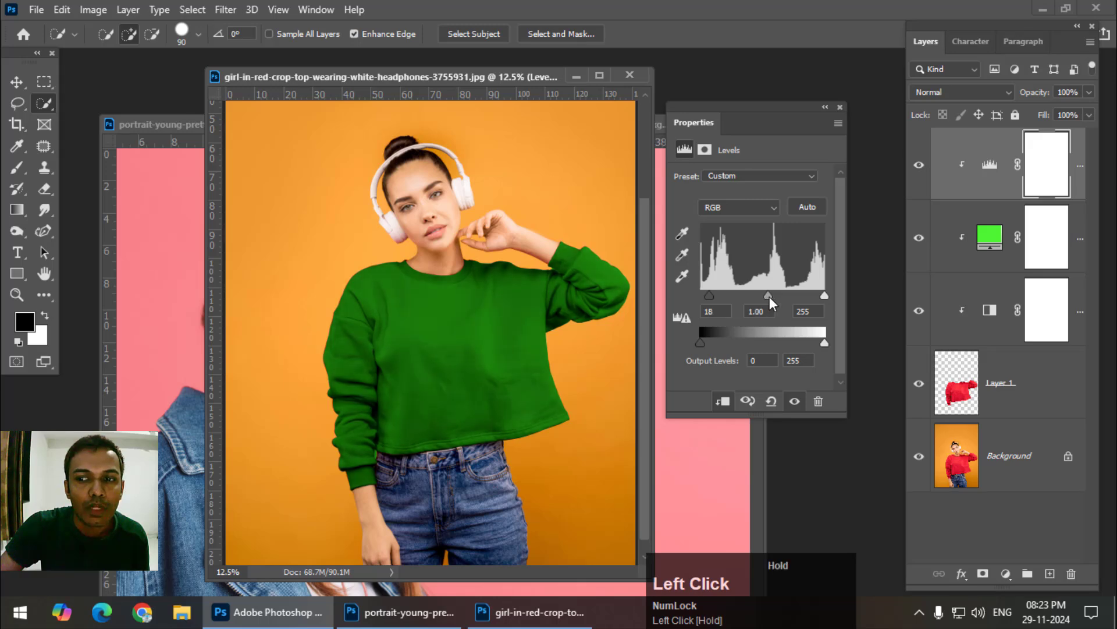
- Change the sweater's Solid Color fill from green to a bright yellow
double_click(989, 236)
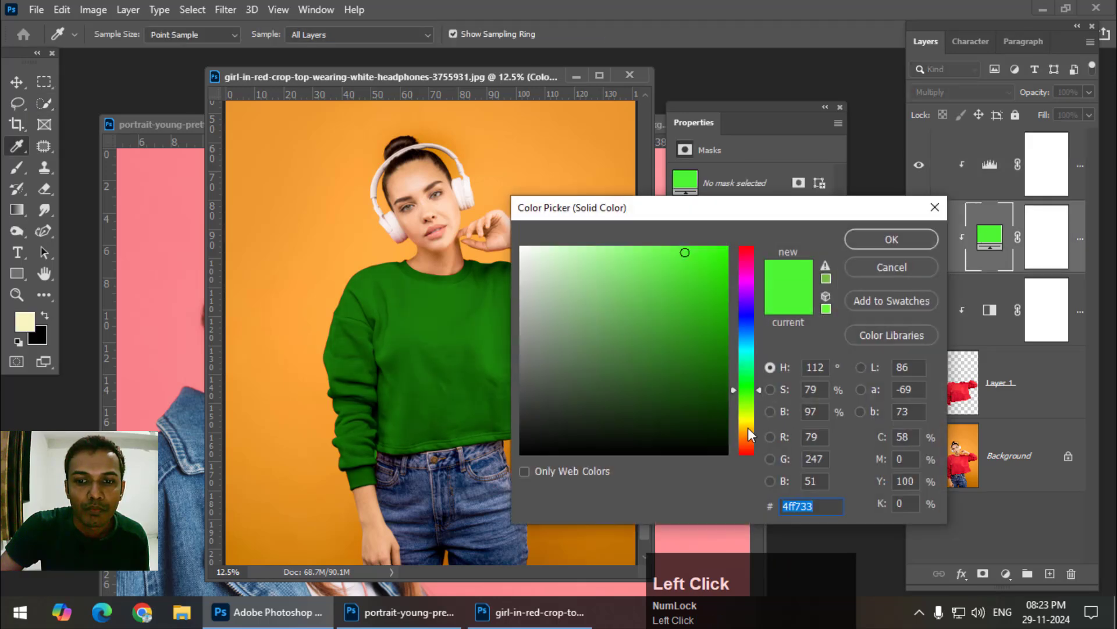
left_click(747, 427)
left_click_drag(747, 428, 746, 425)
left_click_drag(701, 274, 707, 253)
left_click(855, 243)
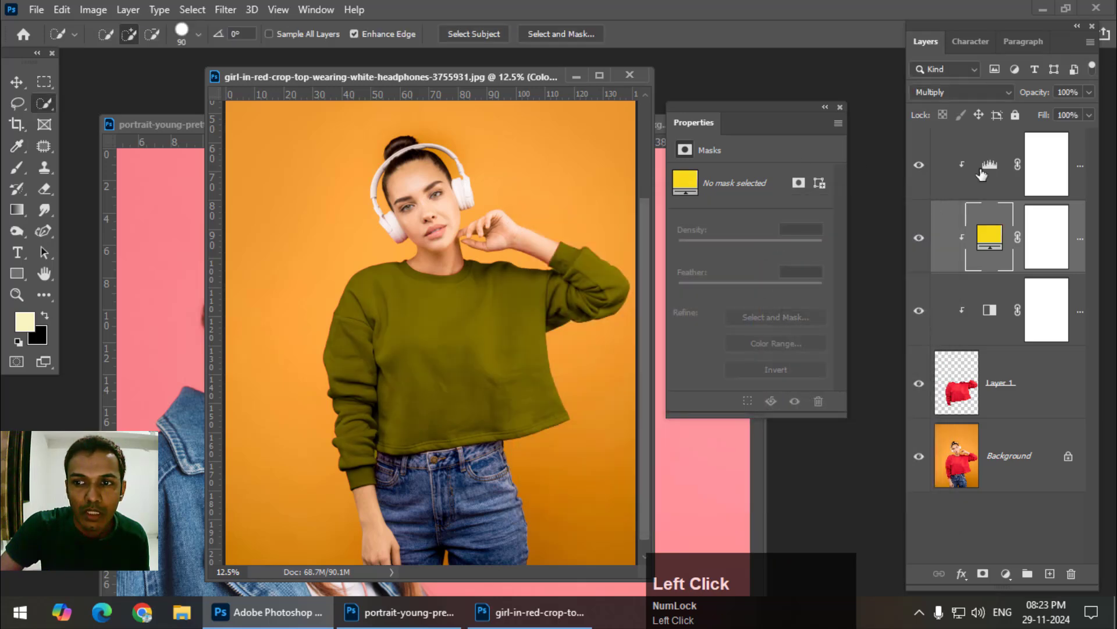
- Brighten the yellow sweater in the Levels layer by raising the midtones and lowering the white input
left_click(982, 170)
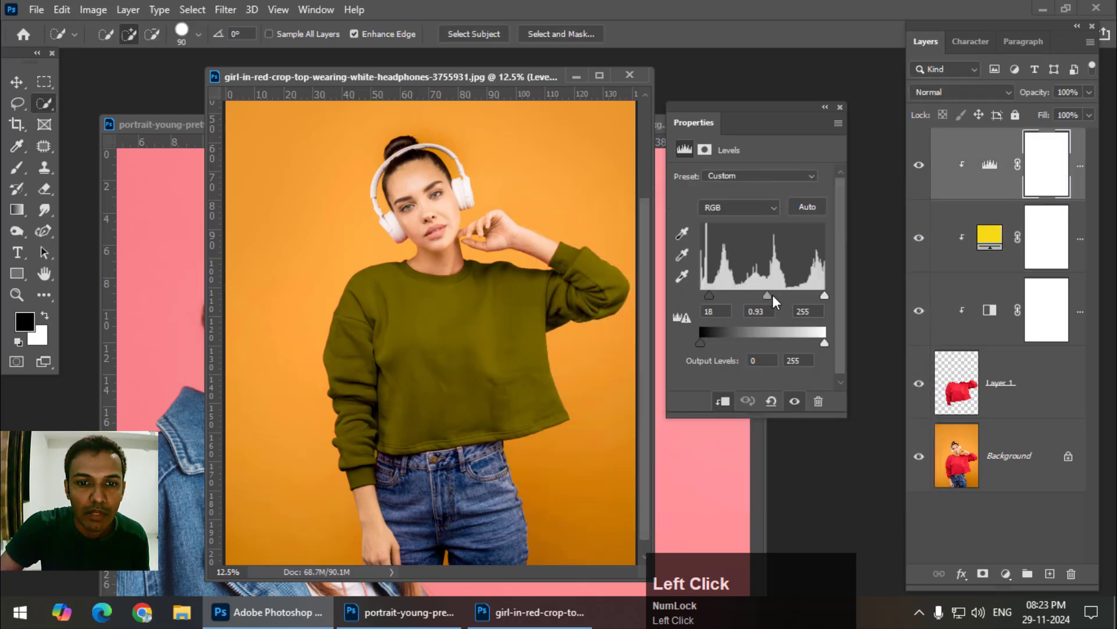
left_click_drag(773, 294, 749, 293)
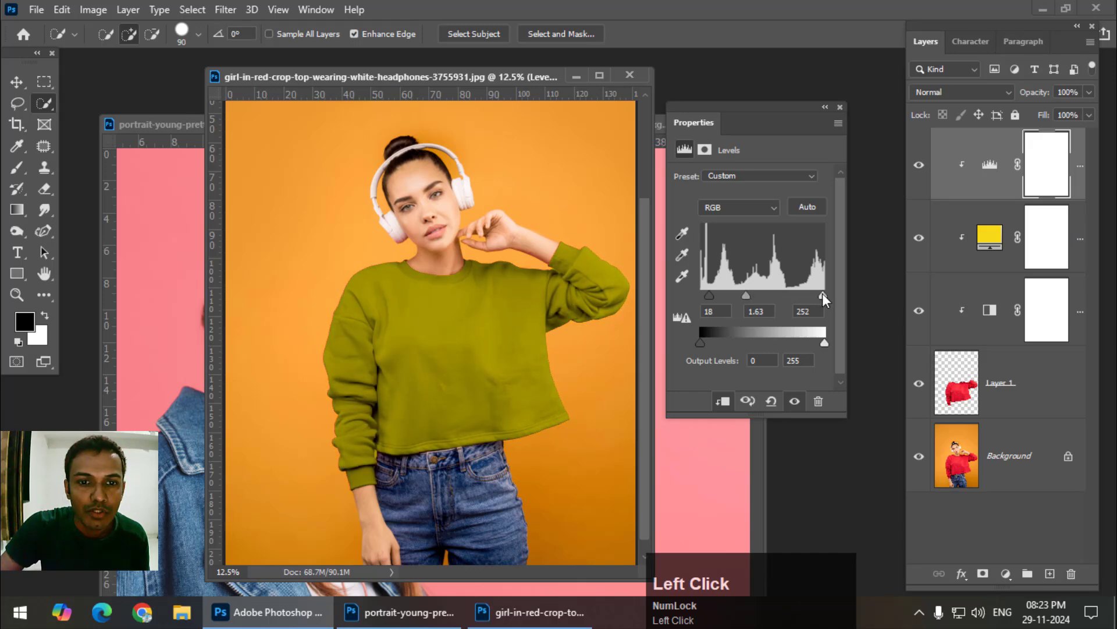
left_click_drag(822, 293, 751, 300)
- Set the sweater's fill to pure yellow ffea00 and brighten it in Levels with midtones 1.06 and white input 138
double_click(989, 237)
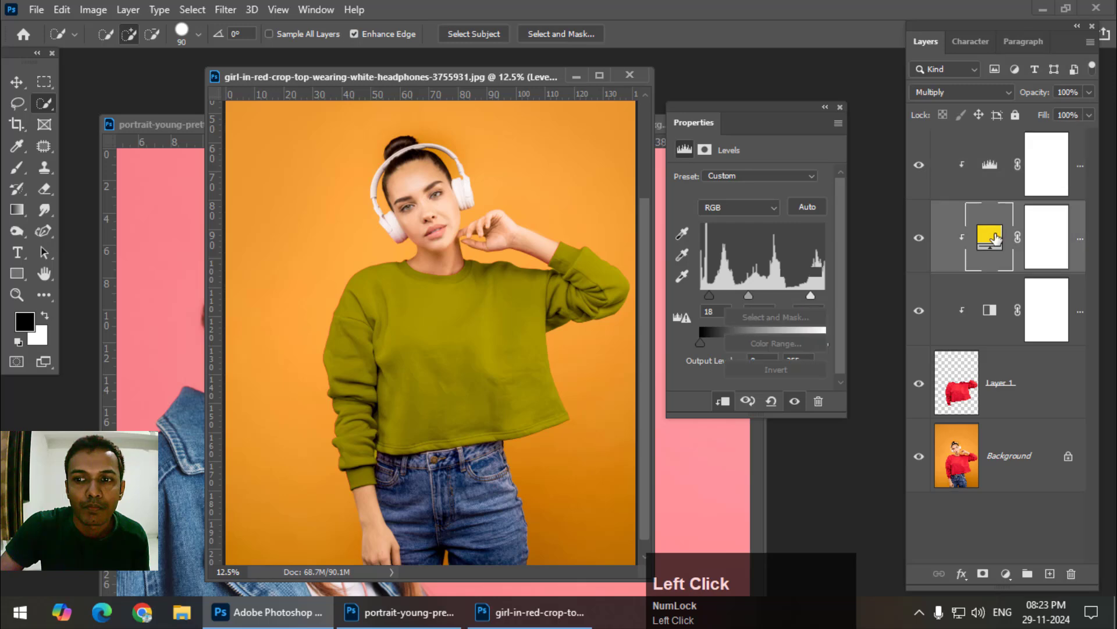
left_click_drag(718, 262, 727, 246)
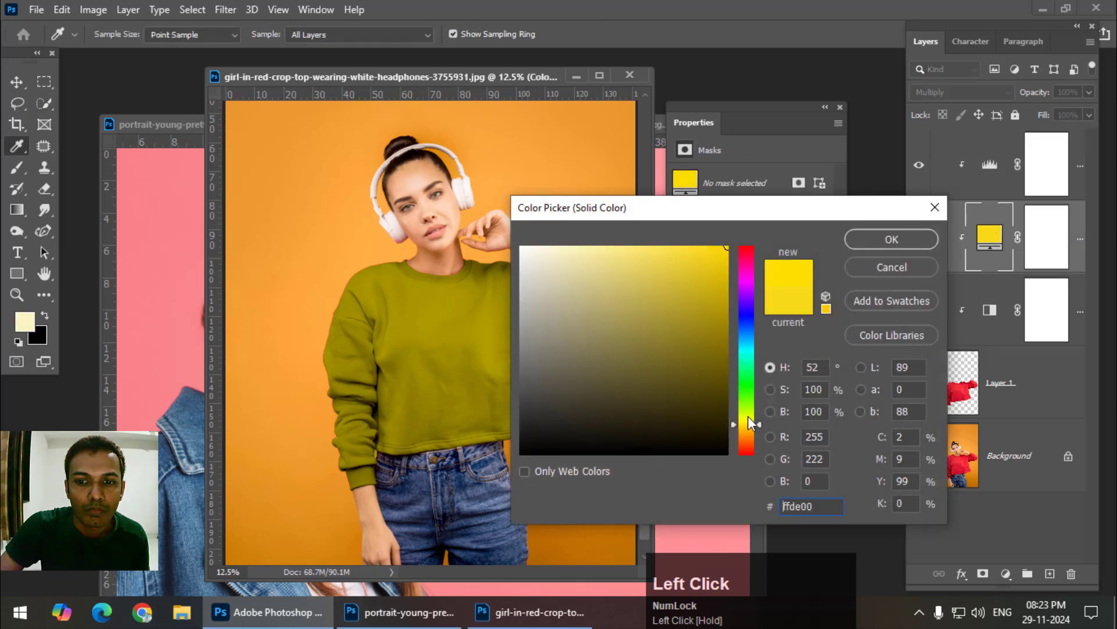
mouse_move(749, 419)
left_mouse_down()
mouse_move(753, 427)
mouse_move(755, 412)
mouse_move(755, 423)
left_mouse_up()
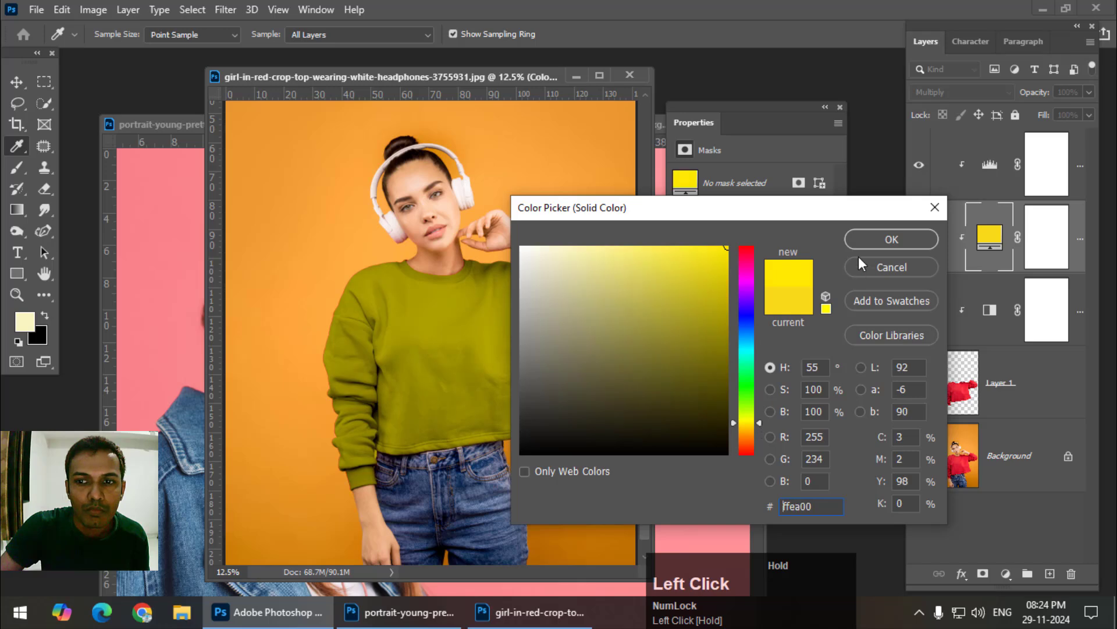
left_click(884, 240)
left_click(988, 167)
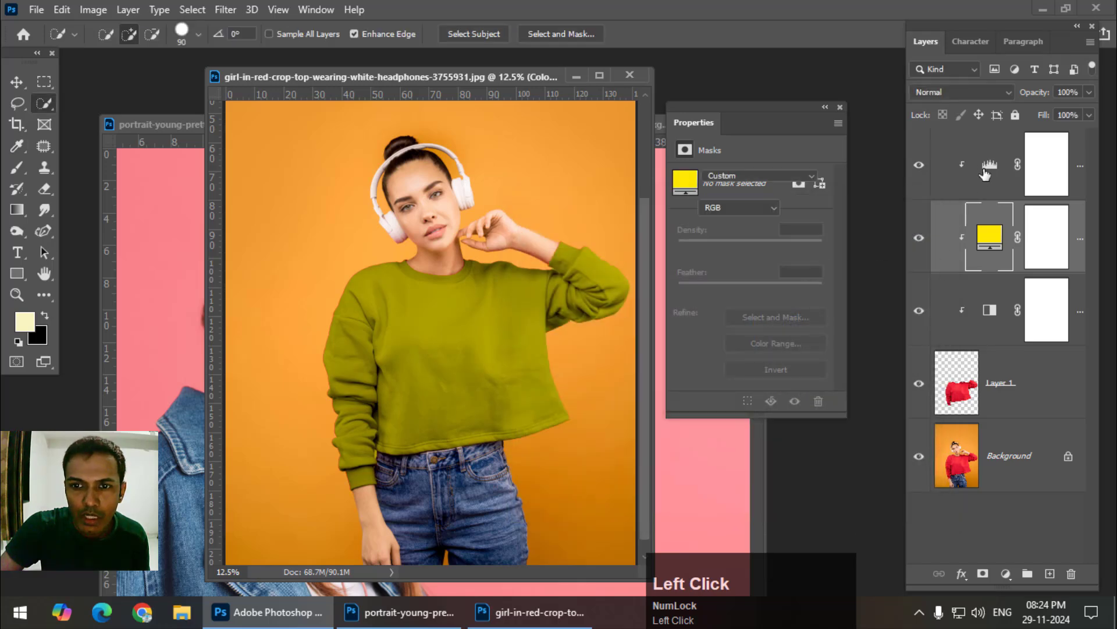
left_click_drag(810, 298, 738, 296)
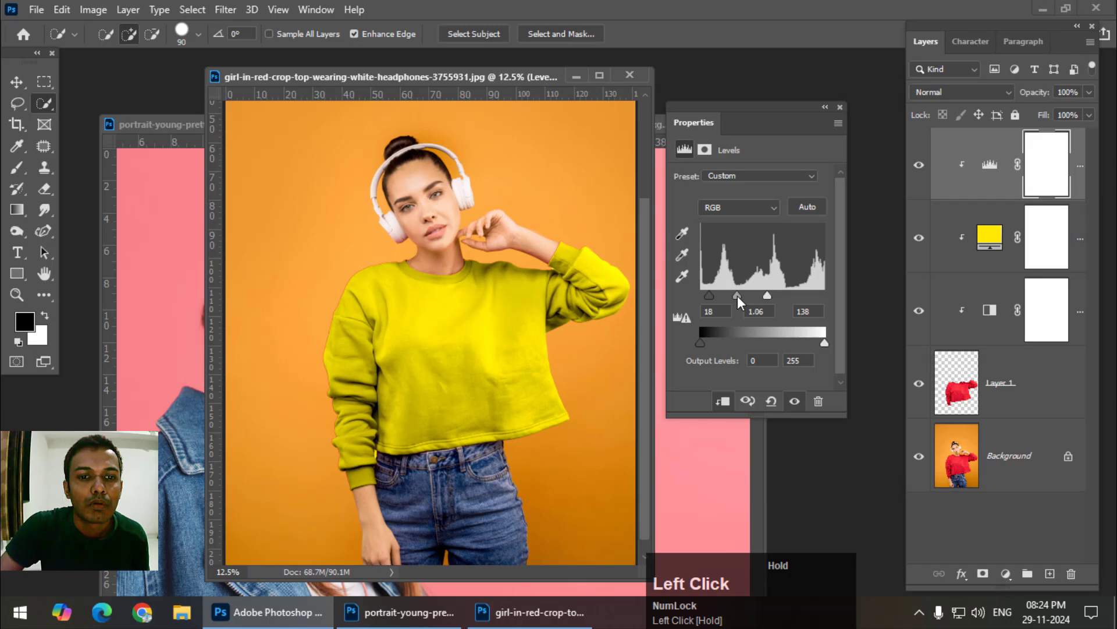
- Try near-white fffffc as the sweater's fill colour and settle on a strong orange
double_click(990, 235)
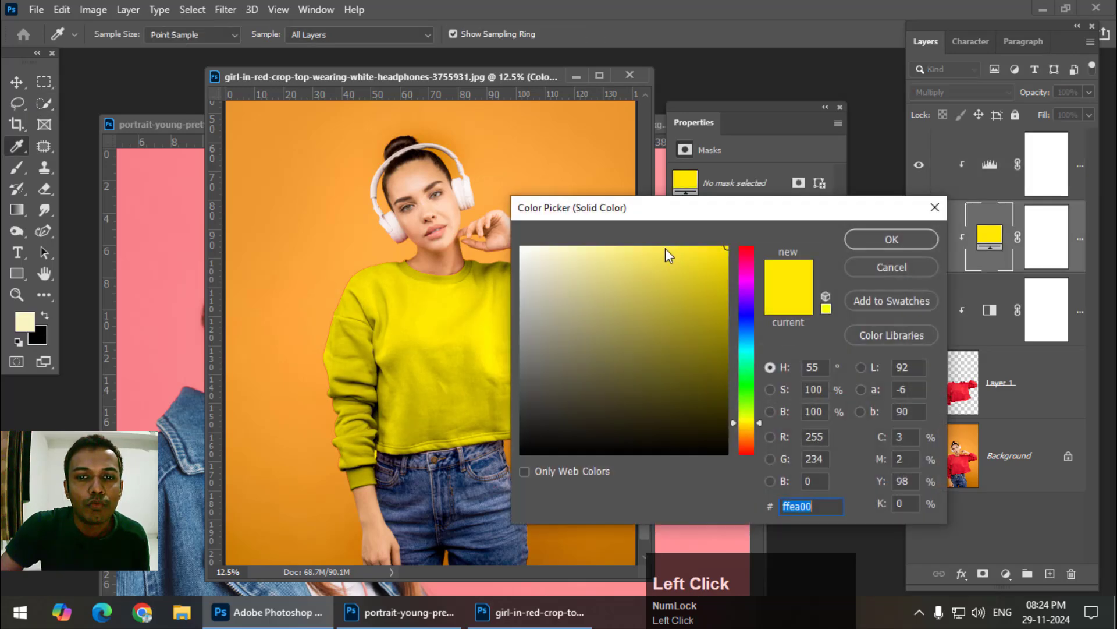
left_click(533, 256)
left_click_drag(533, 256, 523, 246)
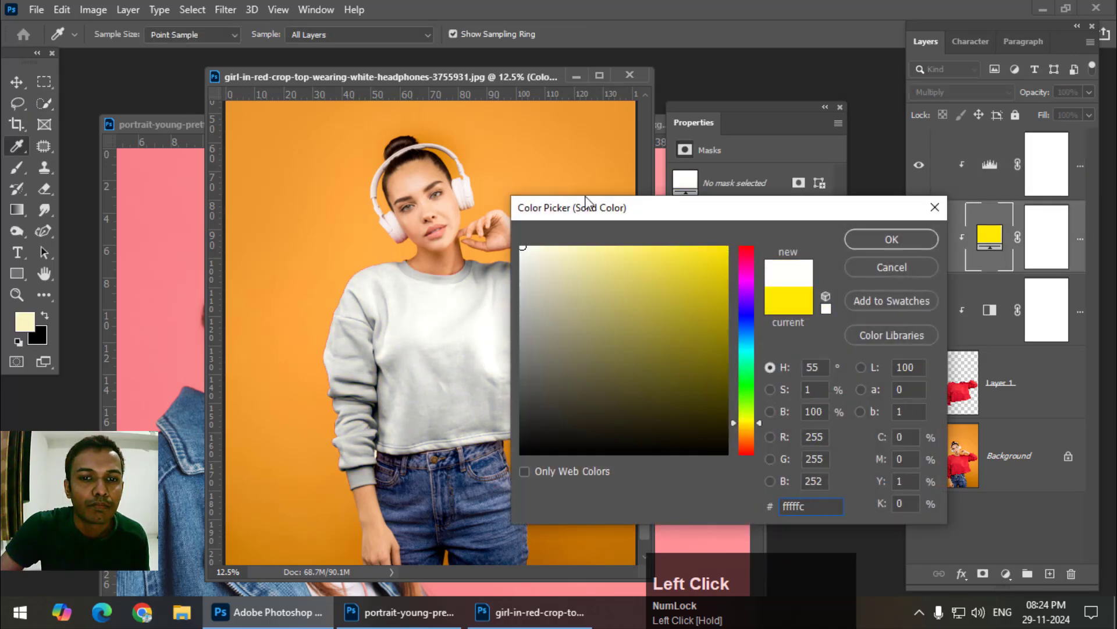
mouse_move(593, 211)
left_mouse_down()
mouse_move(850, 213)
mouse_move(558, 183)
mouse_move(518, 191)
left_mouse_up()
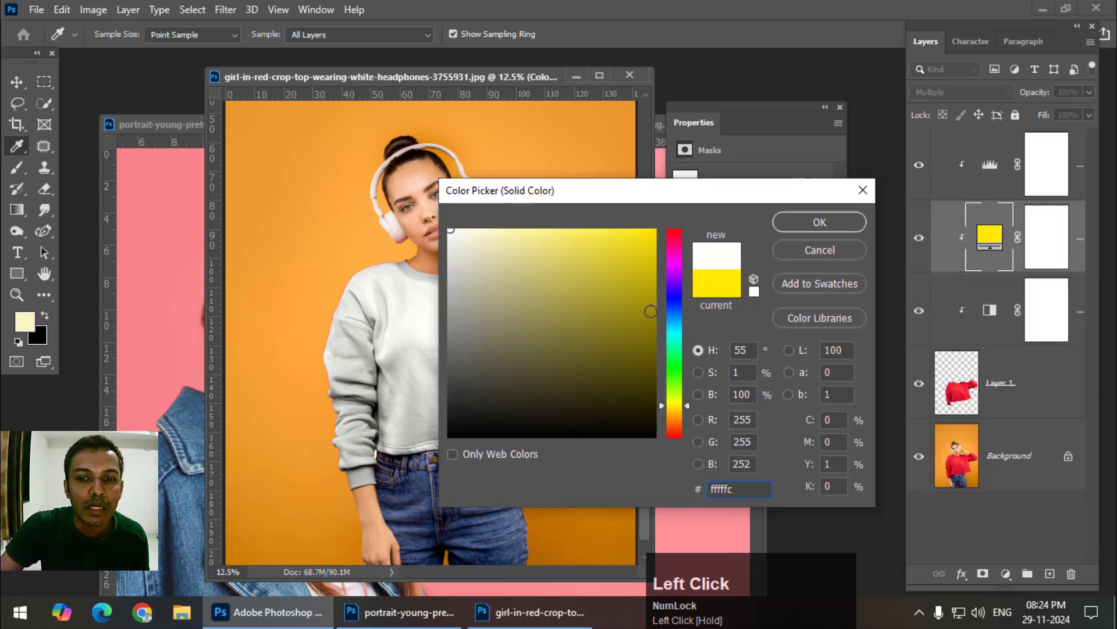
left_click_drag(673, 365, 673, 420)
mouse_move(625, 294)
left_mouse_down()
mouse_move(636, 317)
mouse_move(648, 226)
mouse_move(674, 192)
left_mouse_up()
left_click(813, 217)
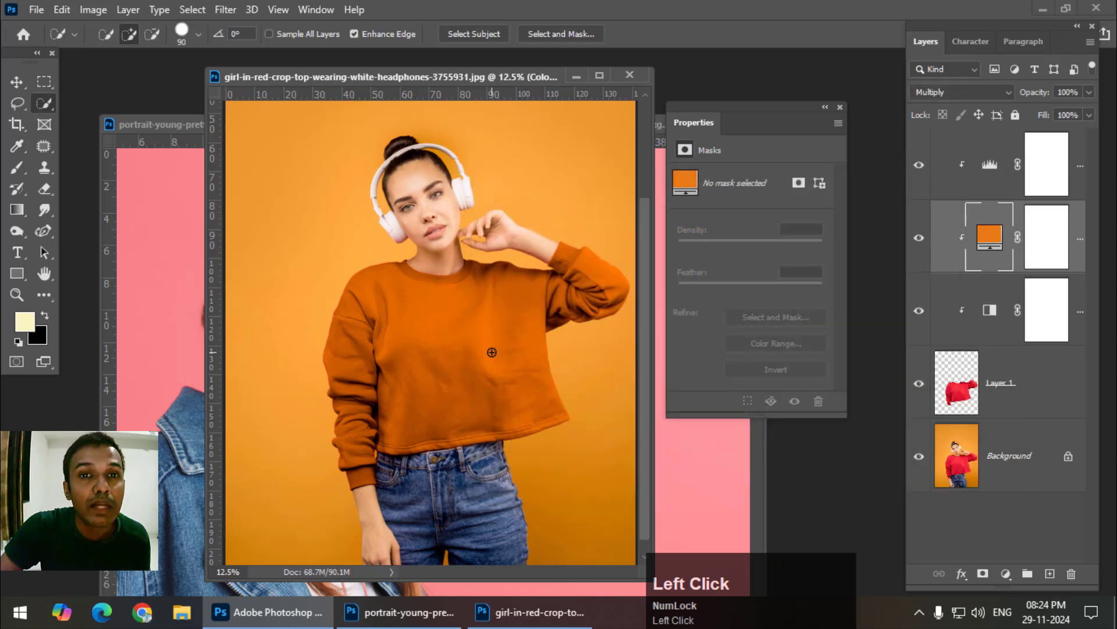